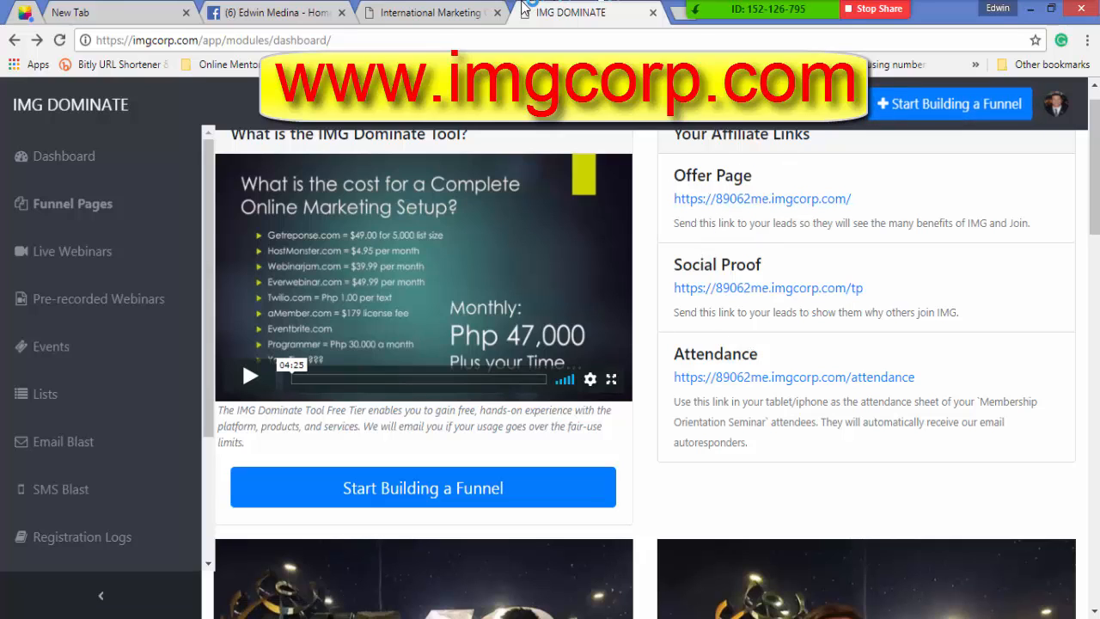
left_click(430, 14)
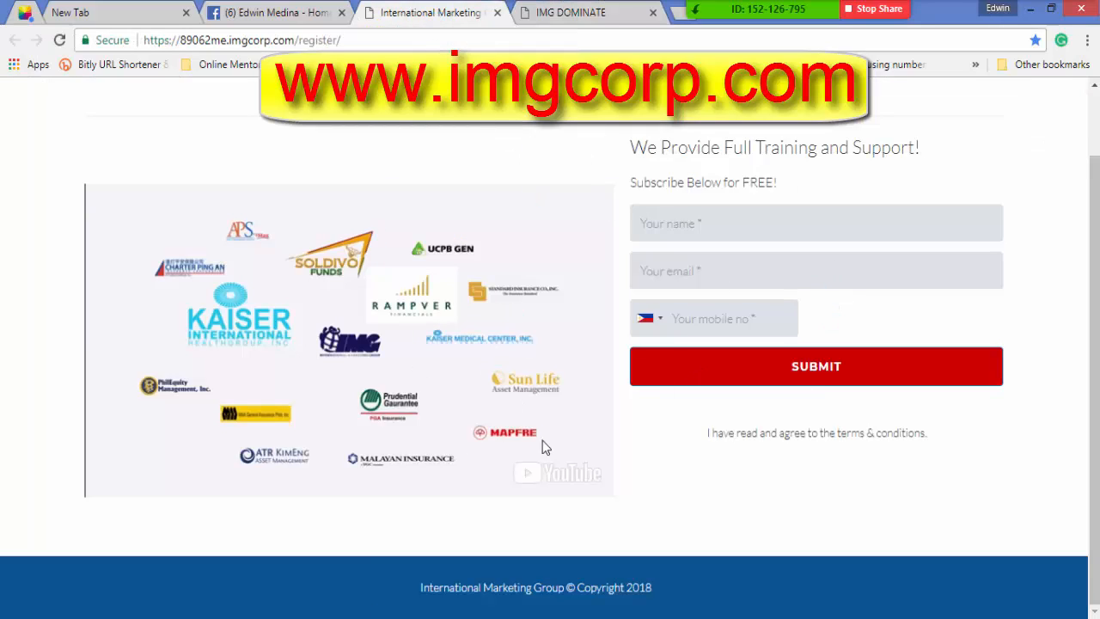
left_click(761, 378)
left_click(286, 19)
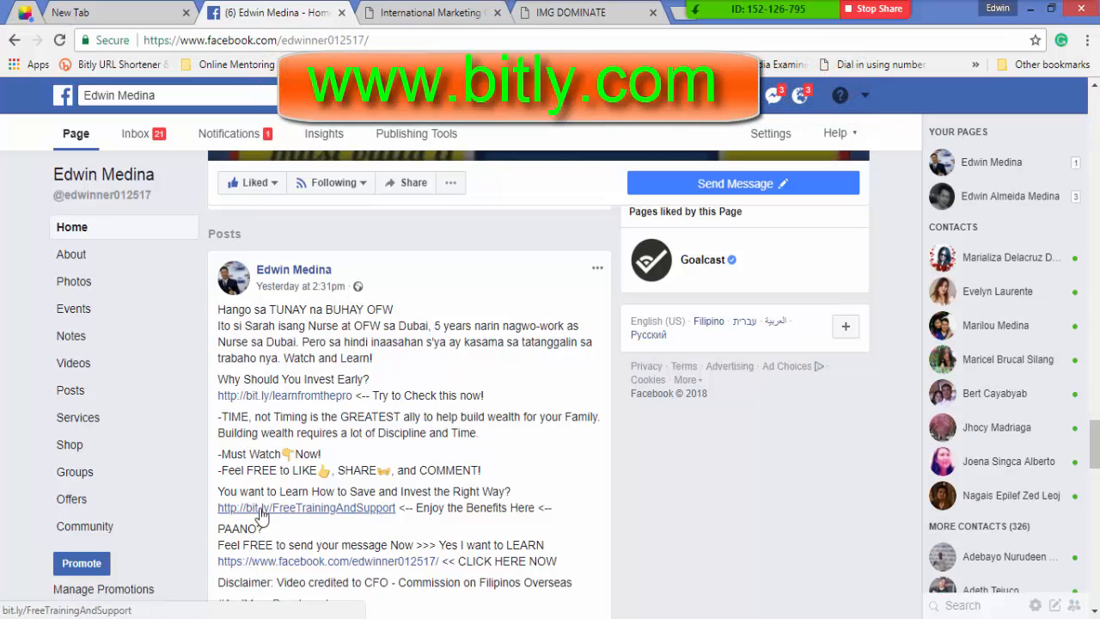
Check the IMG registration page's web address, then open a blank Google tab beside Facebook.
left_click(454, 13)
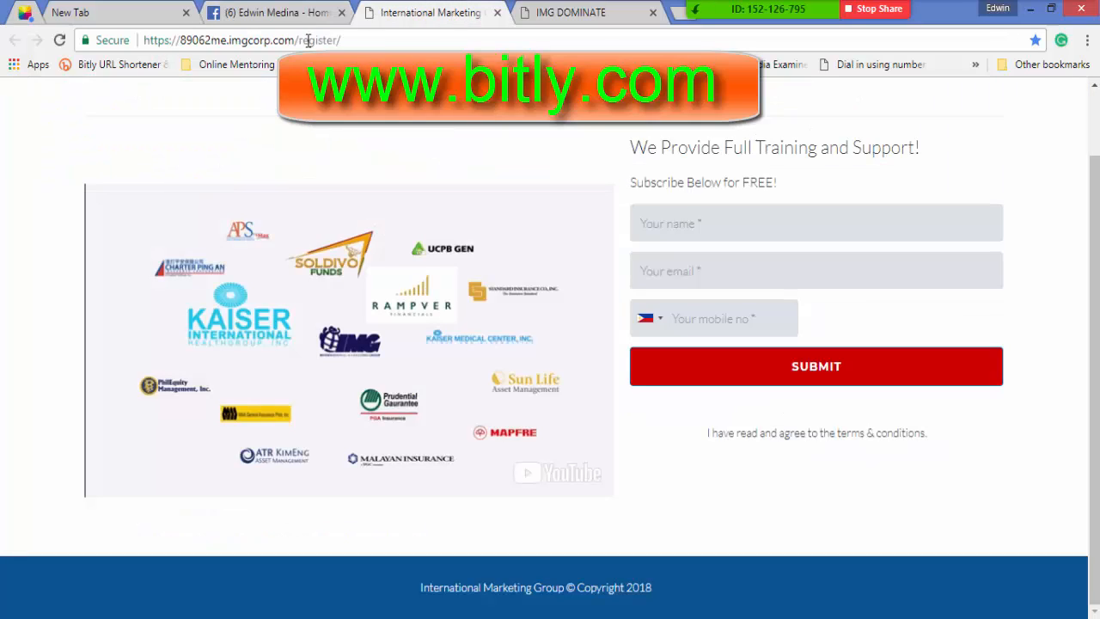
left_click(359, 38)
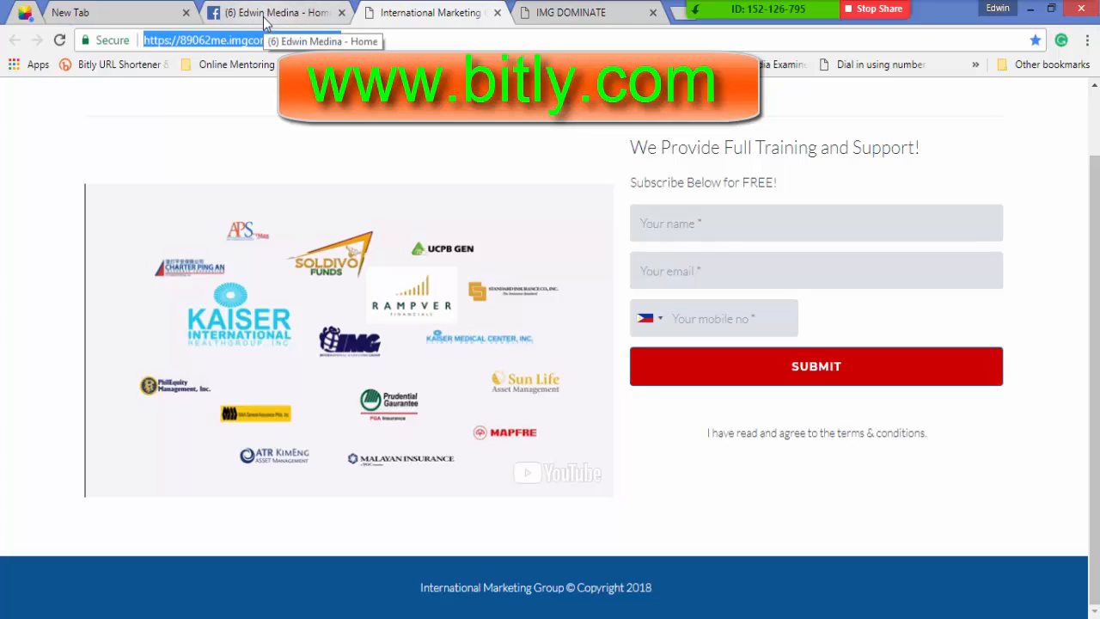
left_click(264, 13)
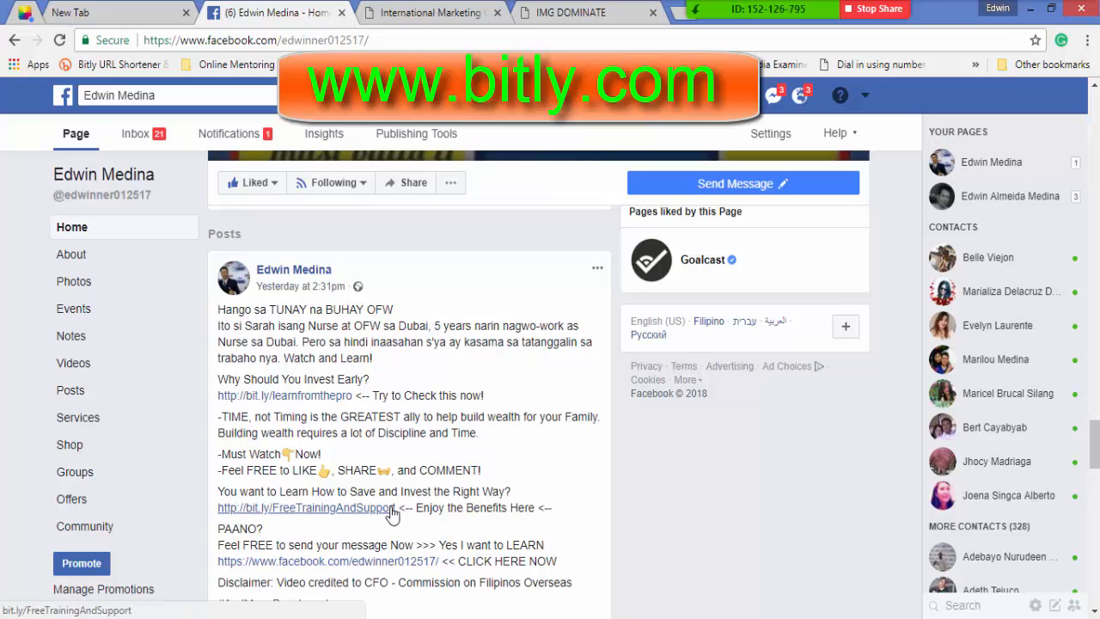
left_click(679, 21)
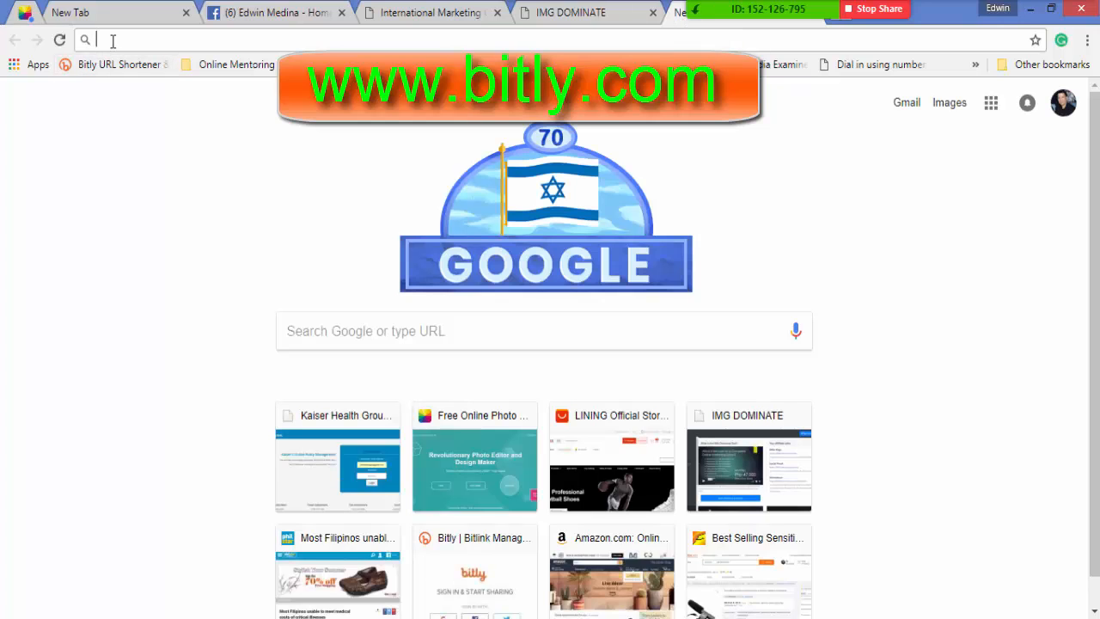
Go to bitly.com from a BITLY address-bar search to reach the Bitlinks dashboard.
type("BITLY.com")
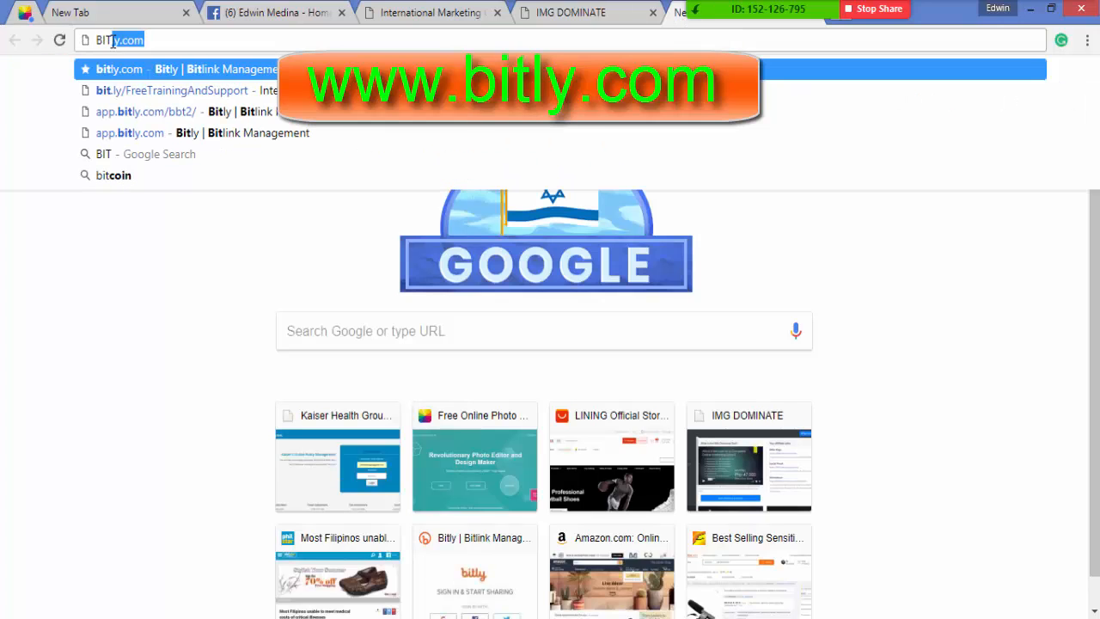
left_click(170, 75)
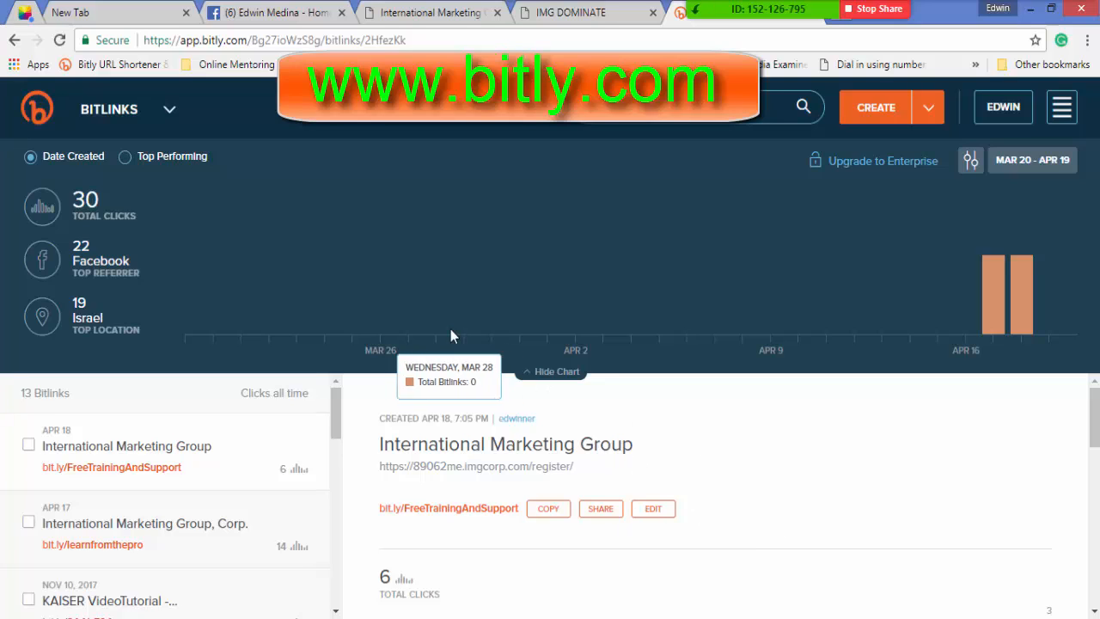
Open the Create Bitlink panel from the CREATE dropdown.
left_click(931, 109)
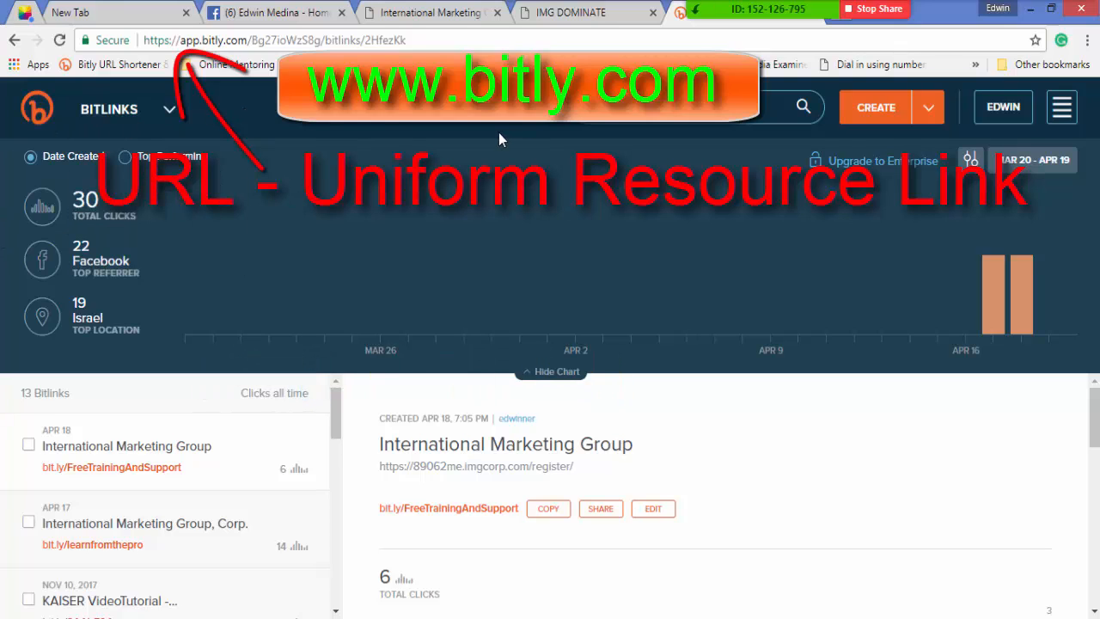
left_click(880, 119)
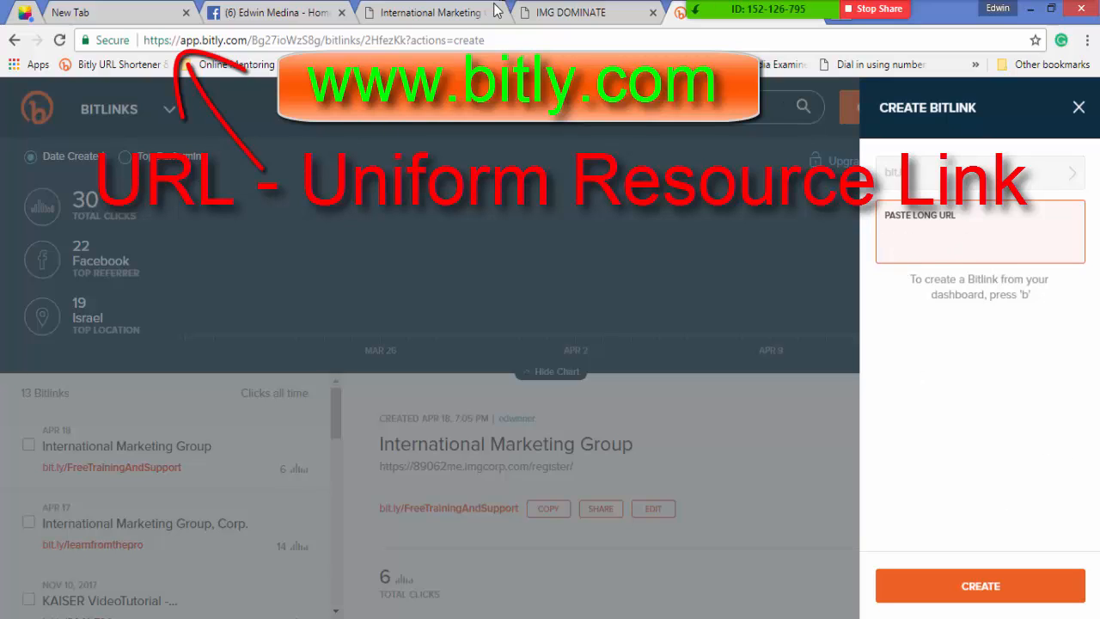
Copy the IMG registration page address and paste it into Bitly's long URL field.
left_click(423, 15)
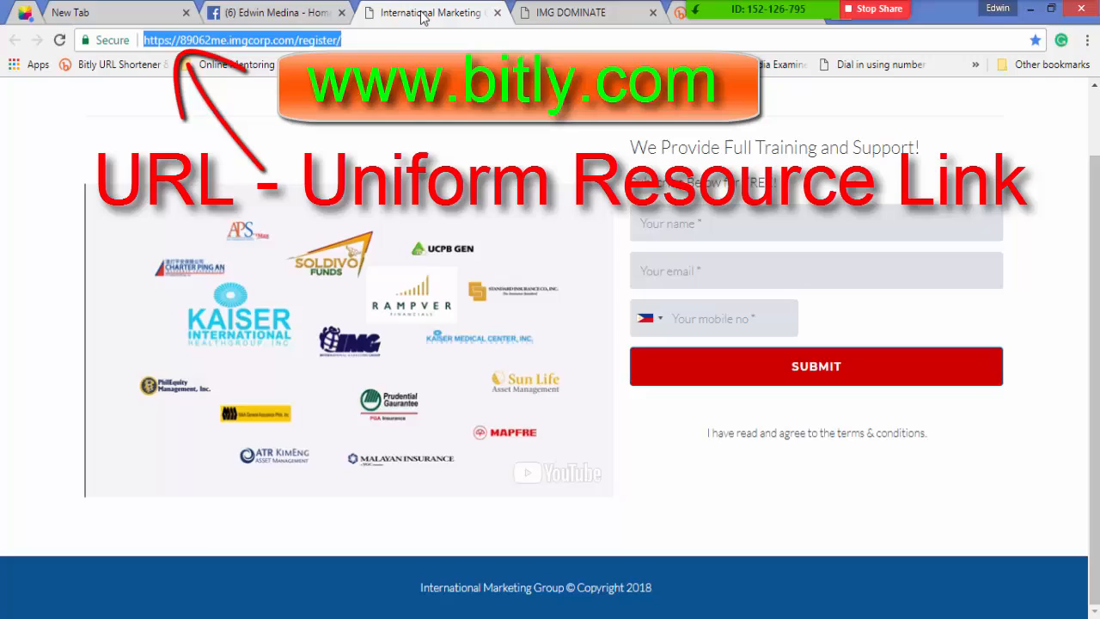
left_click(359, 32)
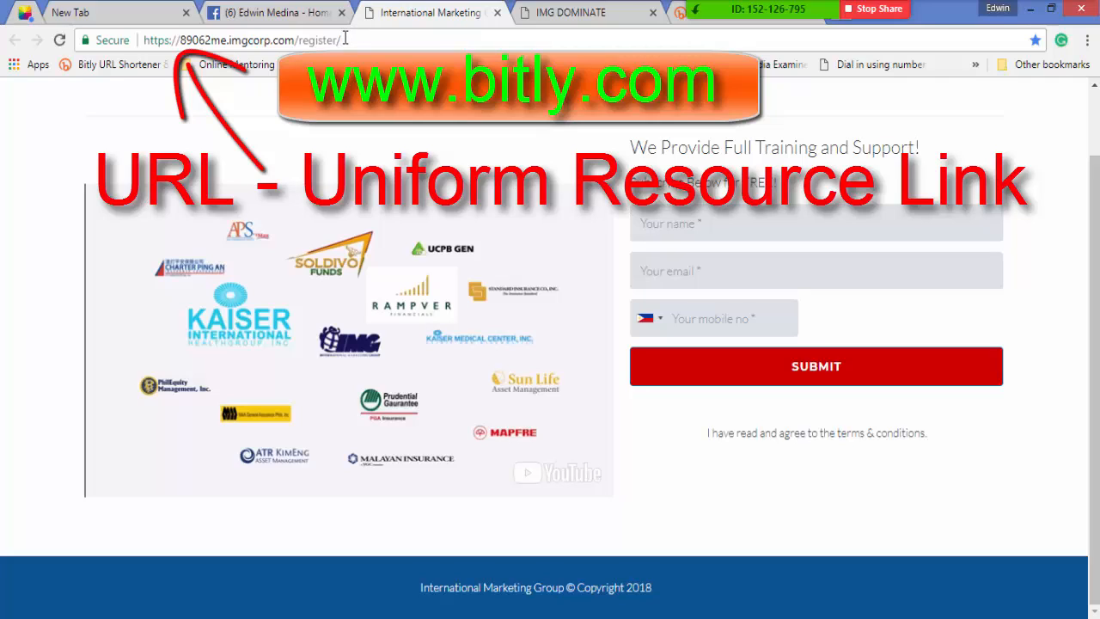
left_click_drag(342, 40, 135, 40)
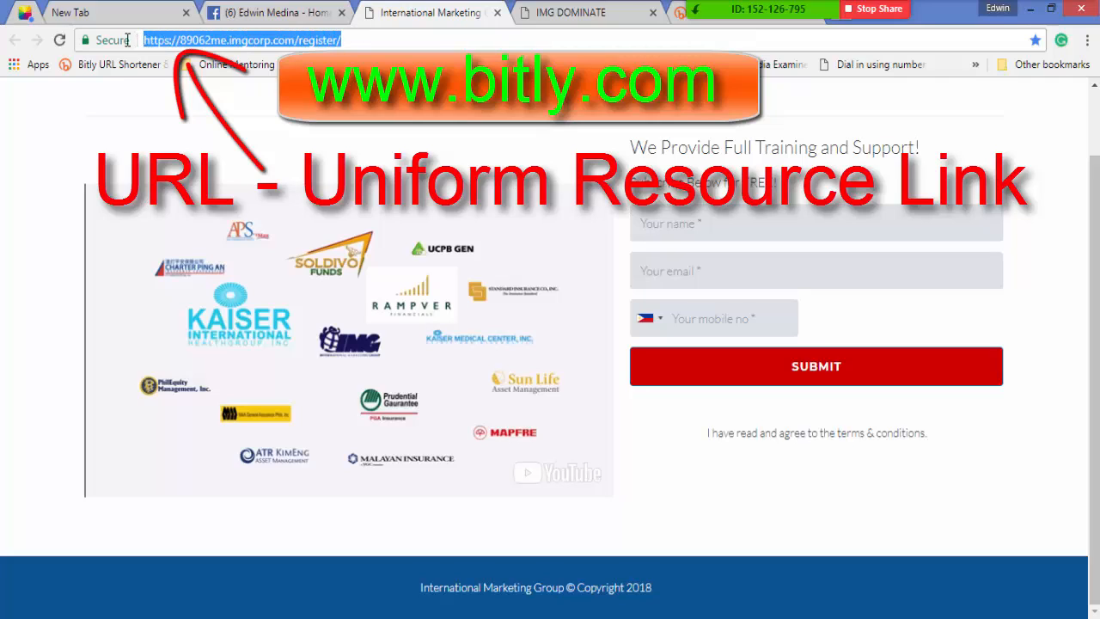
right_click(183, 41)
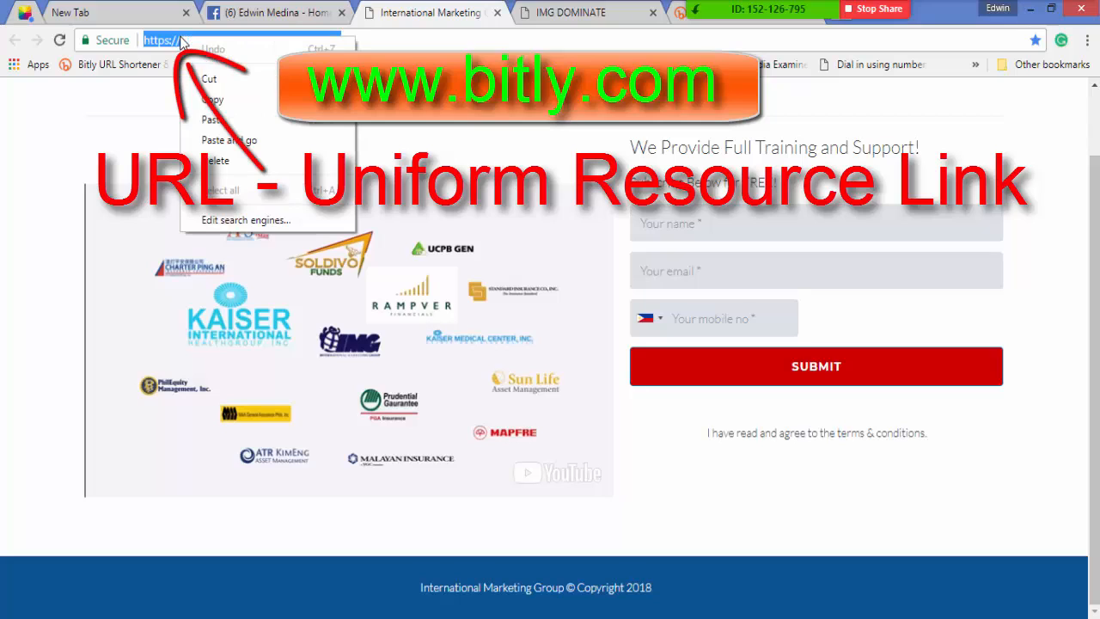
left_click(214, 100)
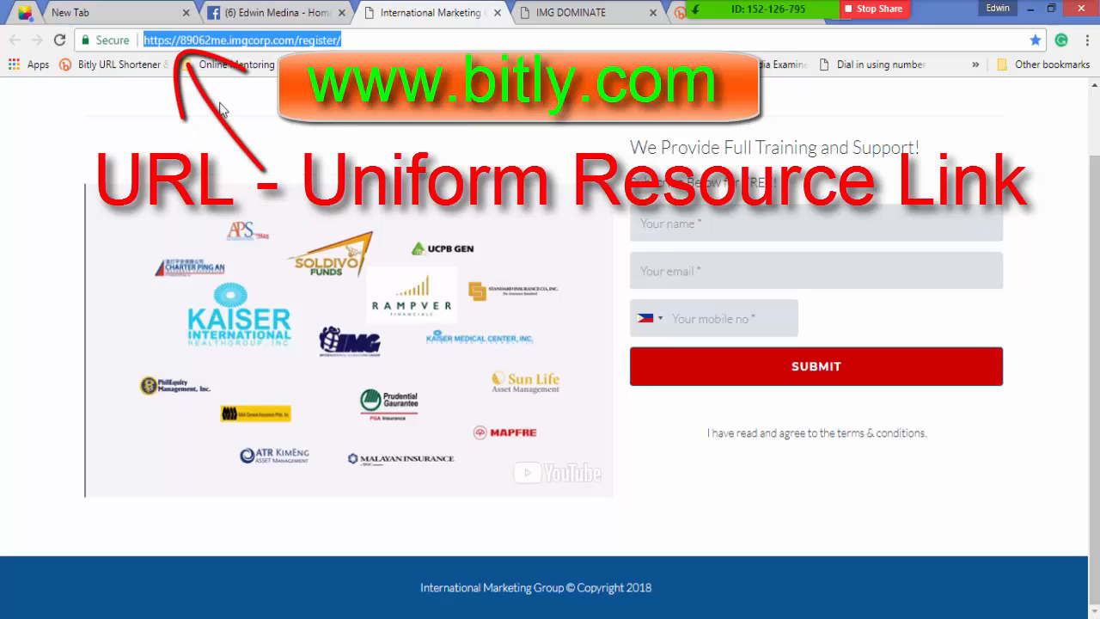
left_click(682, 14)
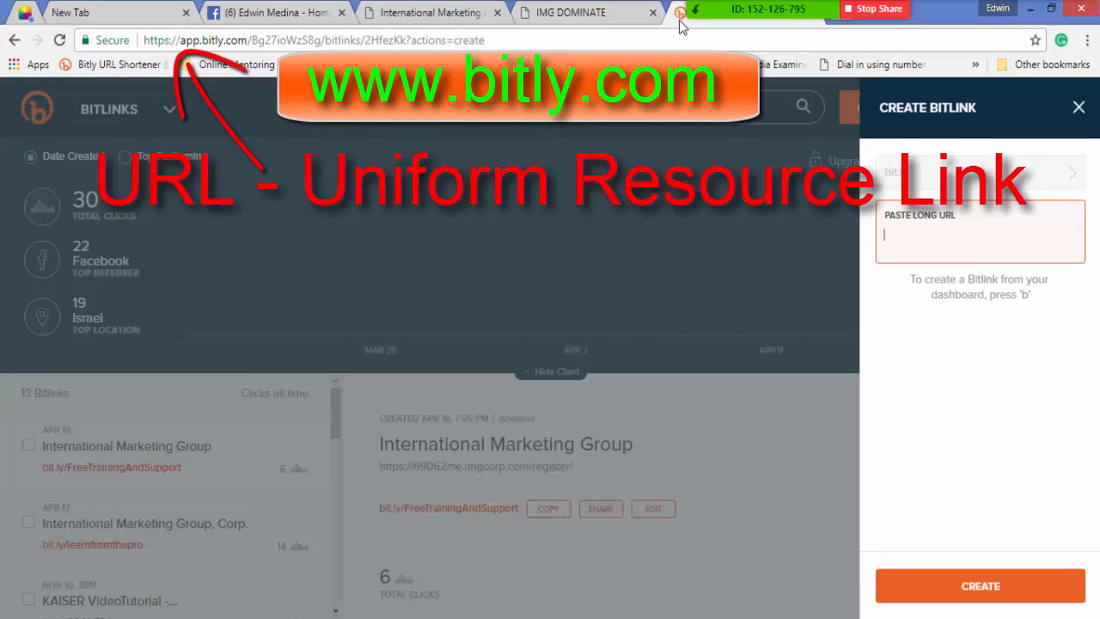
right_click(913, 247)
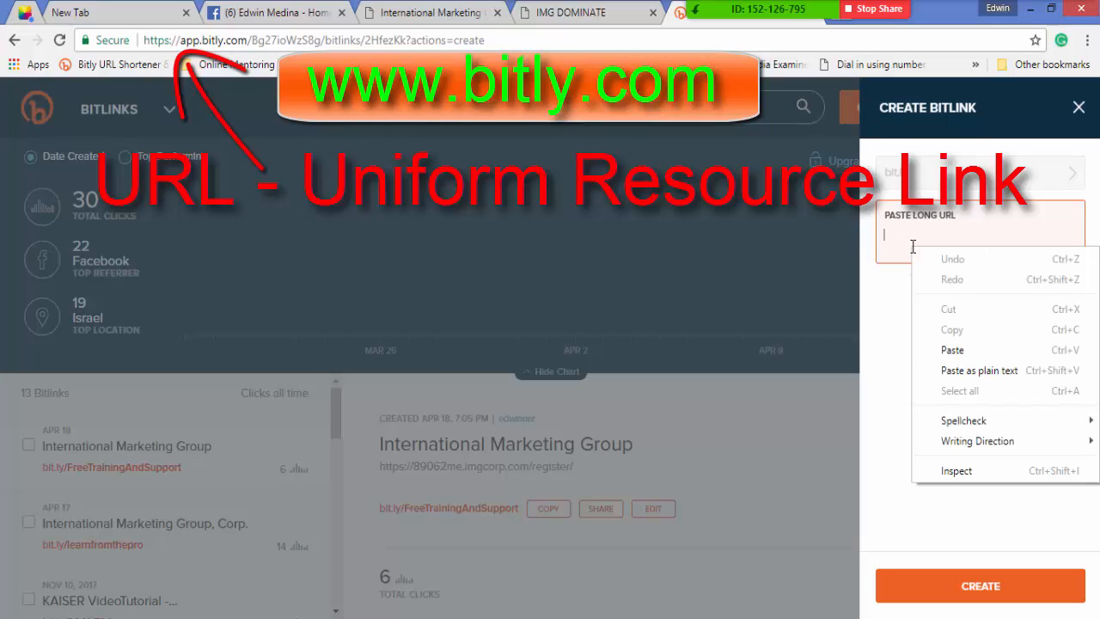
left_click(960, 347)
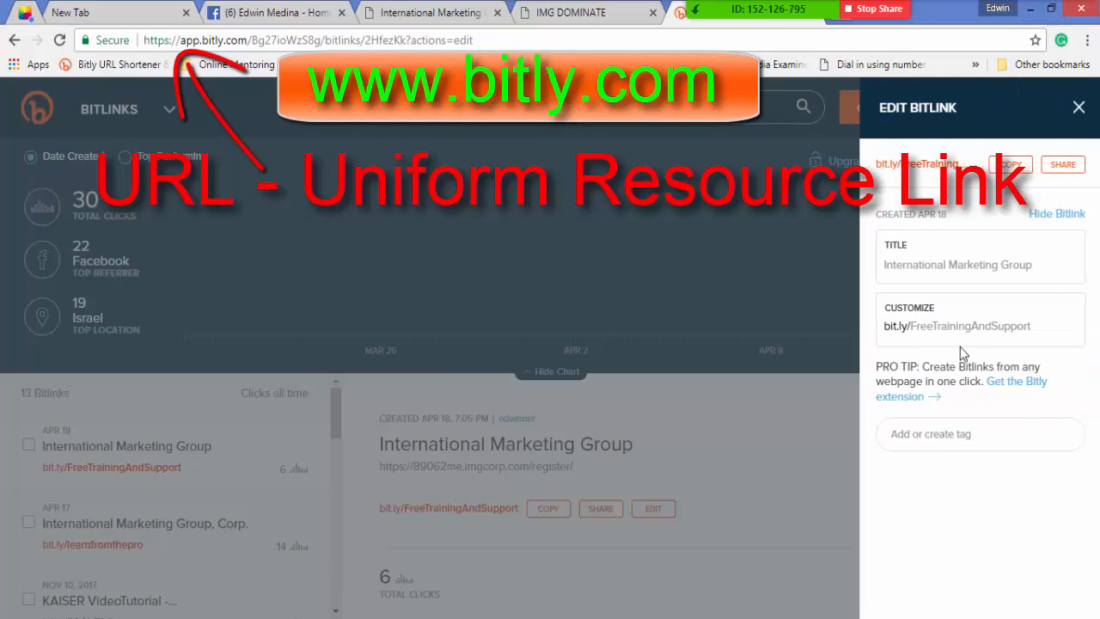
left_click(911, 342)
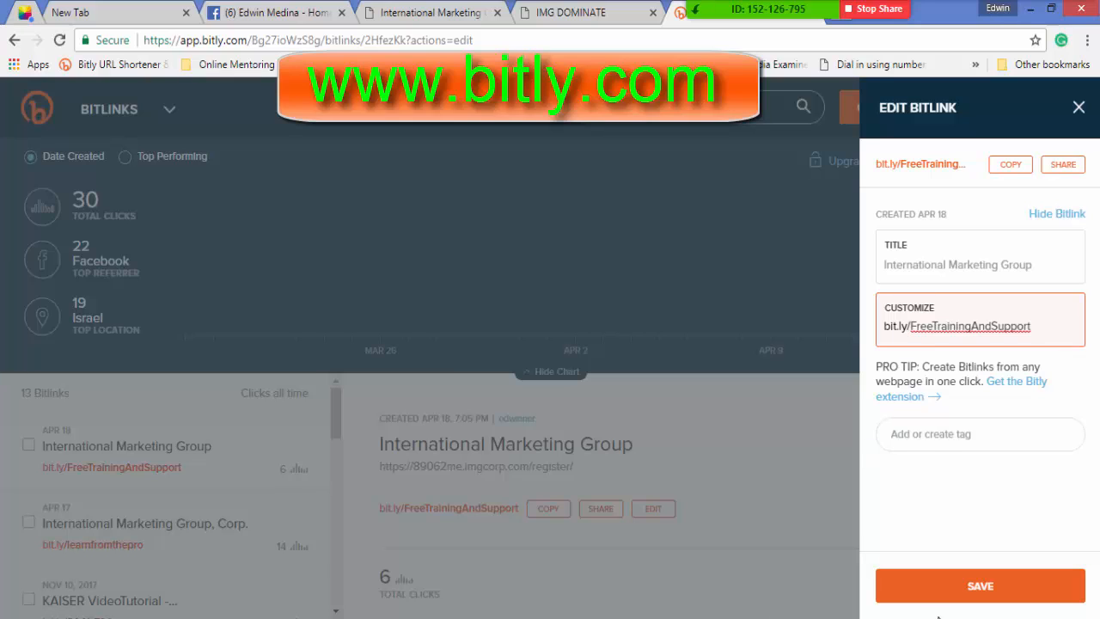
left_click(909, 592)
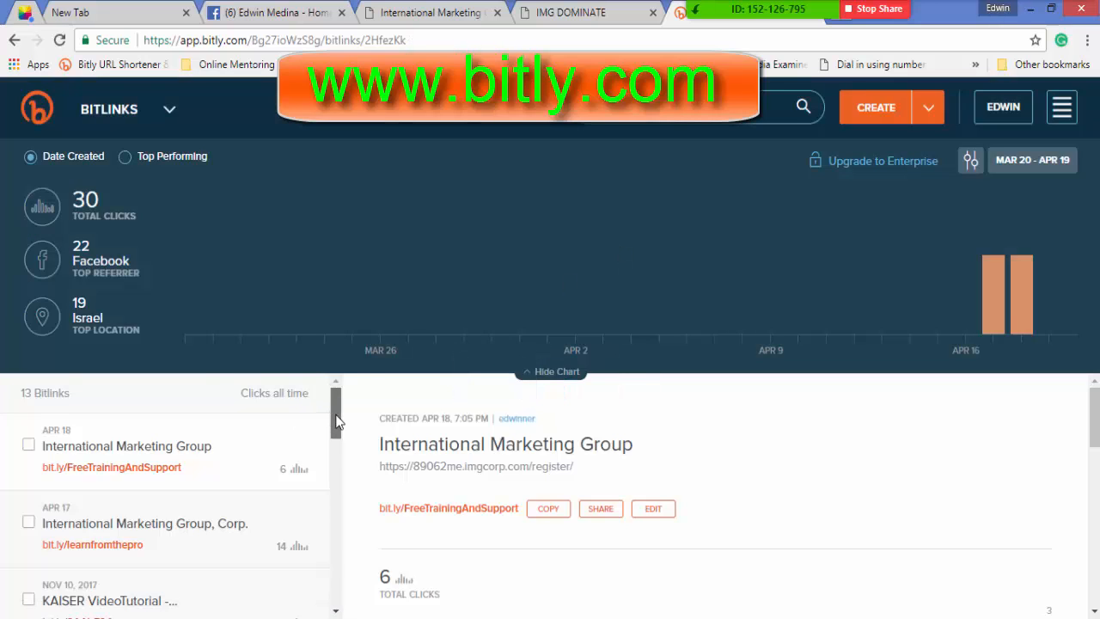
Scroll the Bitlinks list and open the Apr 18 International Marketing Group link's details.
left_click_drag(336, 421, 342, 570)
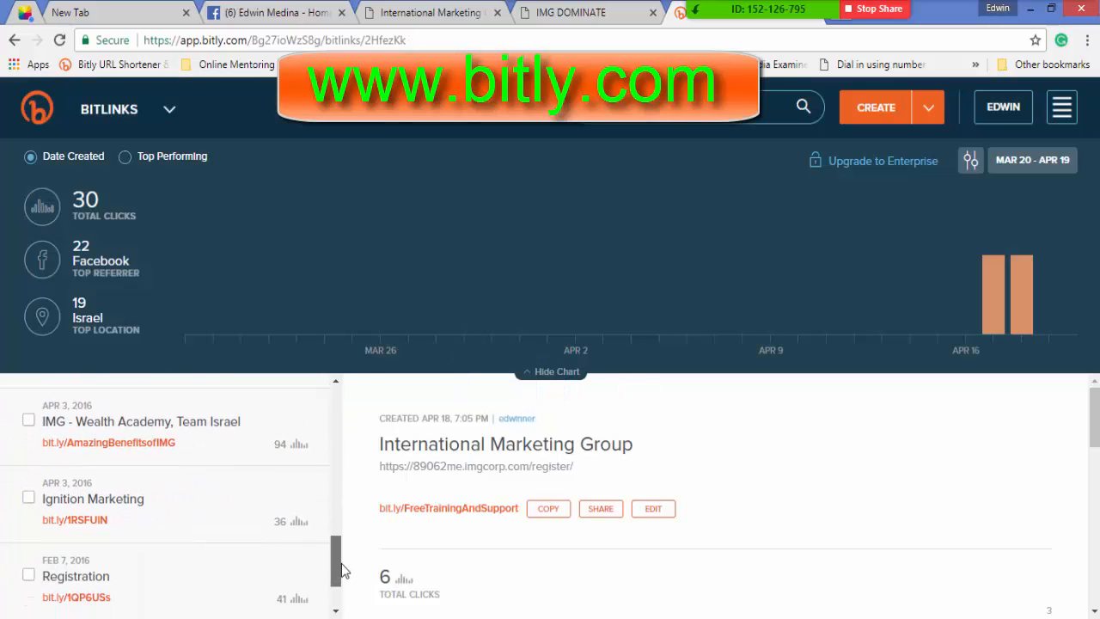
left_click(97, 603)
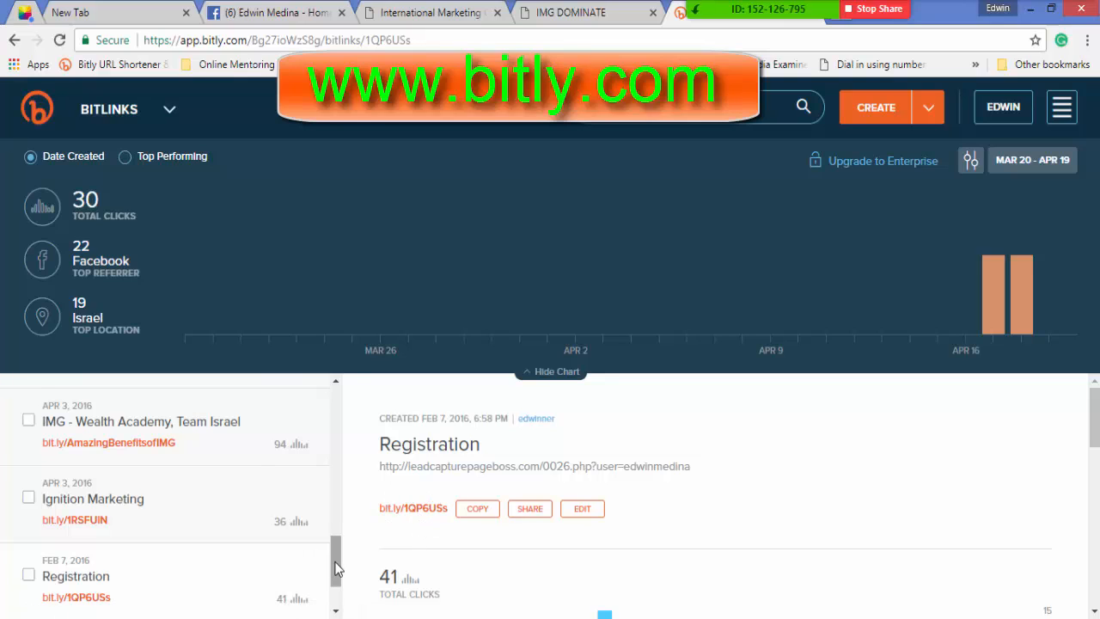
left_click_drag(336, 571, 335, 507)
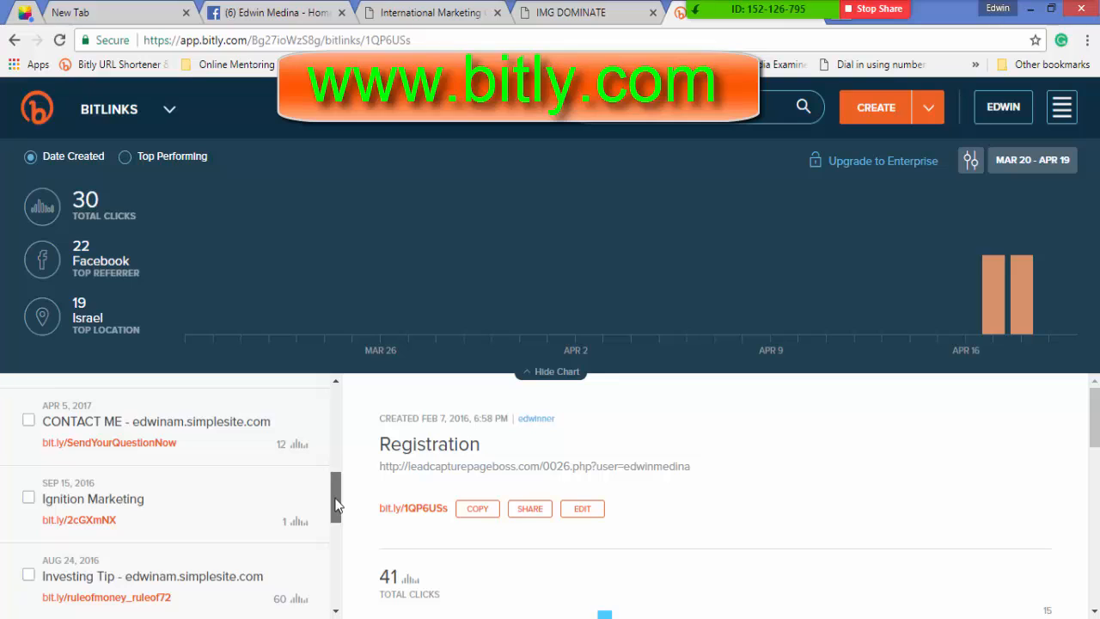
left_click_drag(335, 506, 340, 403)
left_click(105, 465)
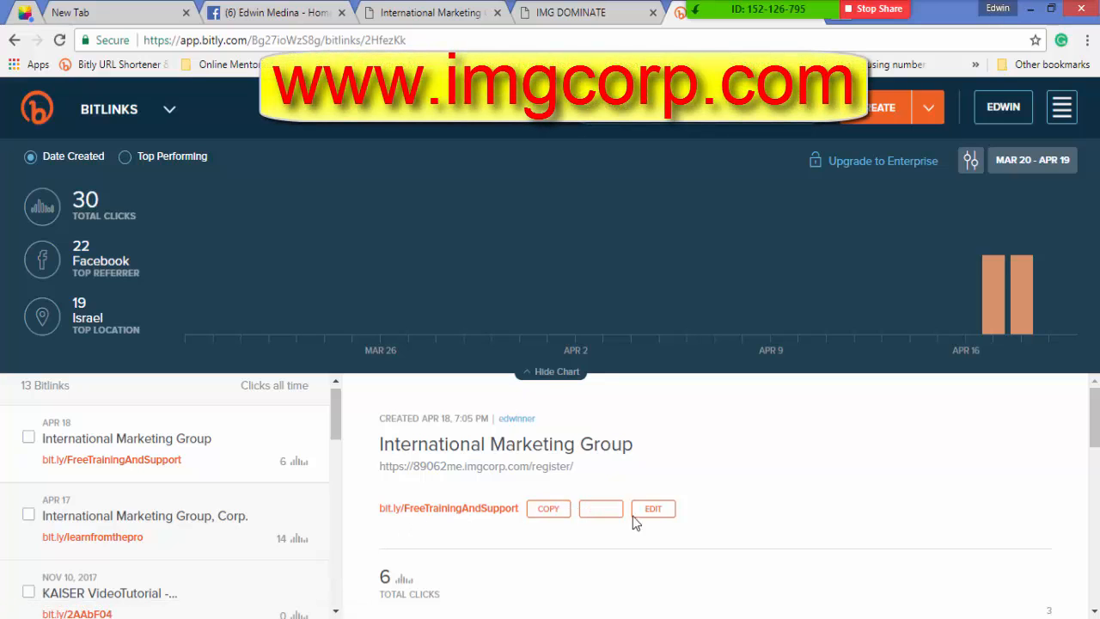
left_click(566, 509)
left_click(550, 511)
left_click(256, 16)
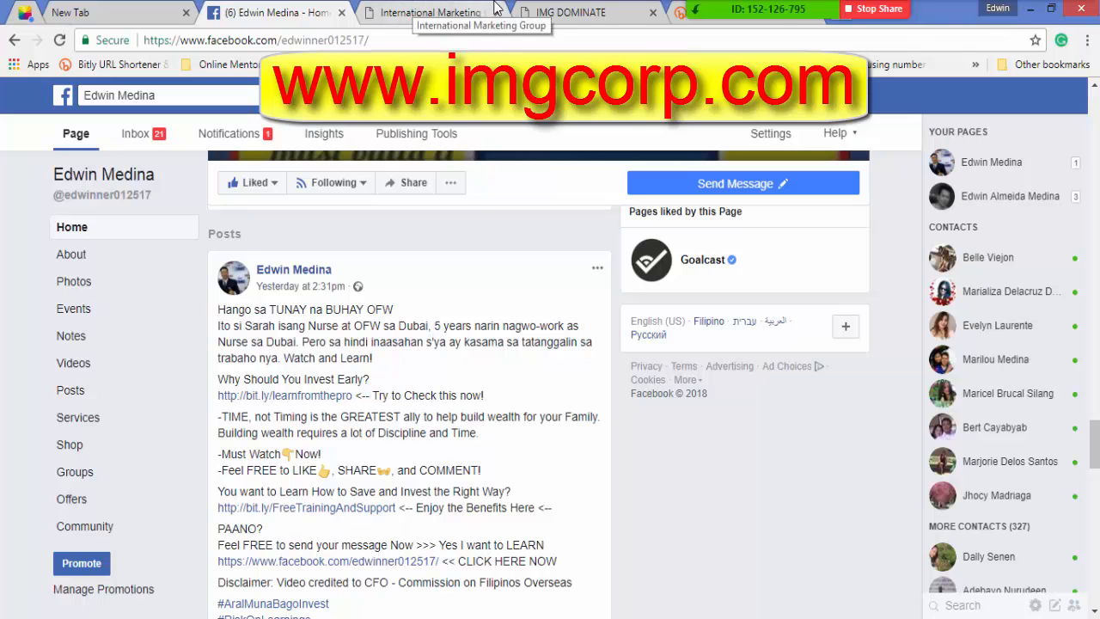
mouse_move(782, 15)
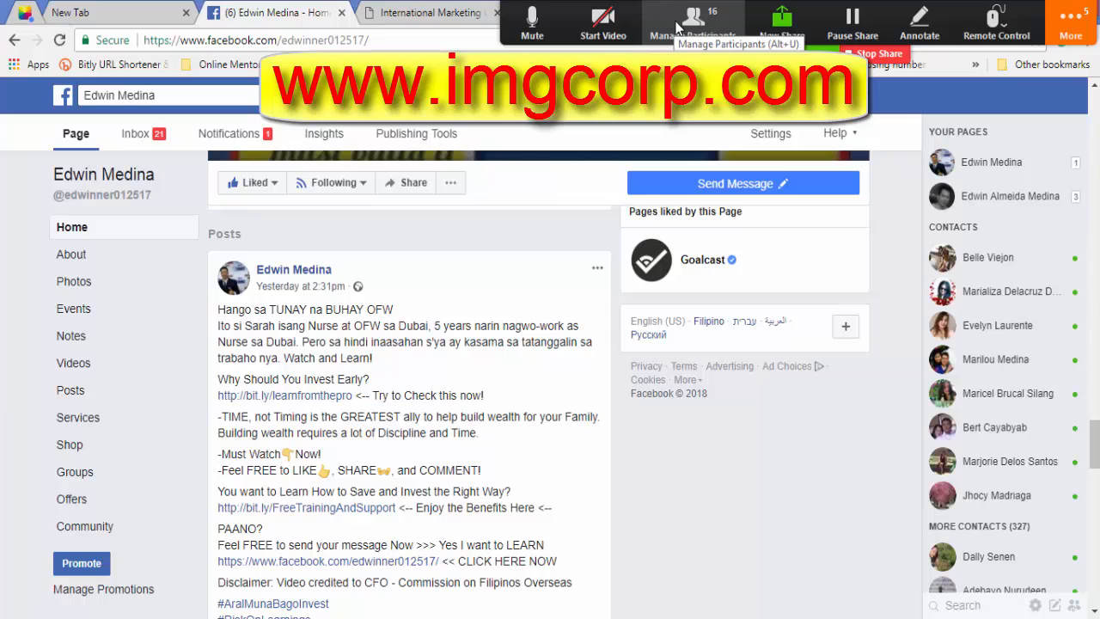
Mute all Zoom participants after a brief unmute-all, then minimize the Participants panel.
left_click(678, 29)
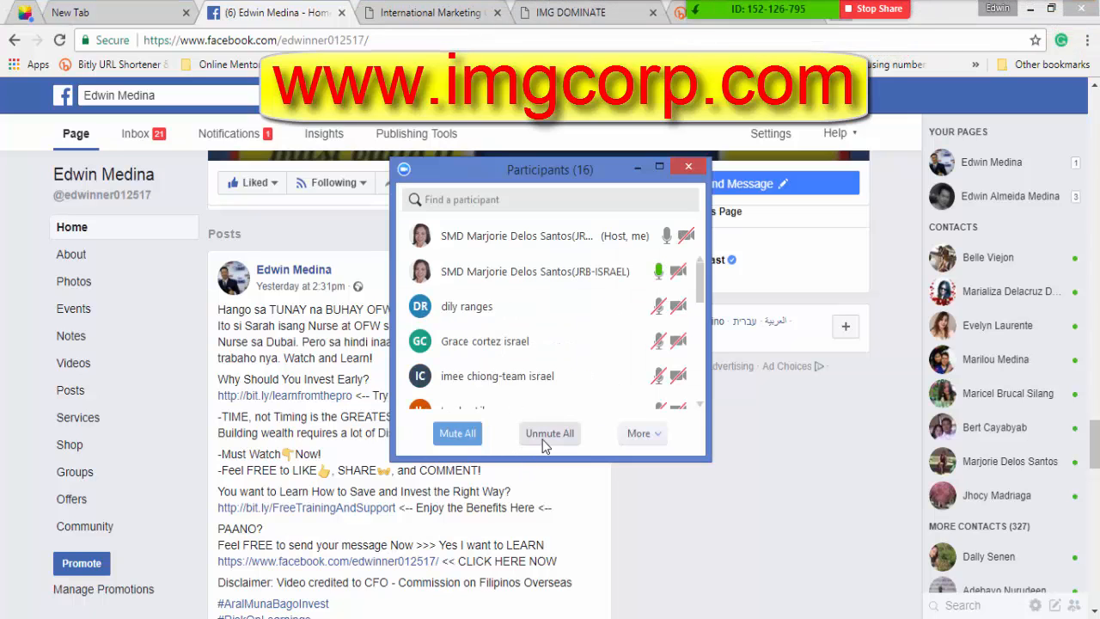
left_click(542, 440)
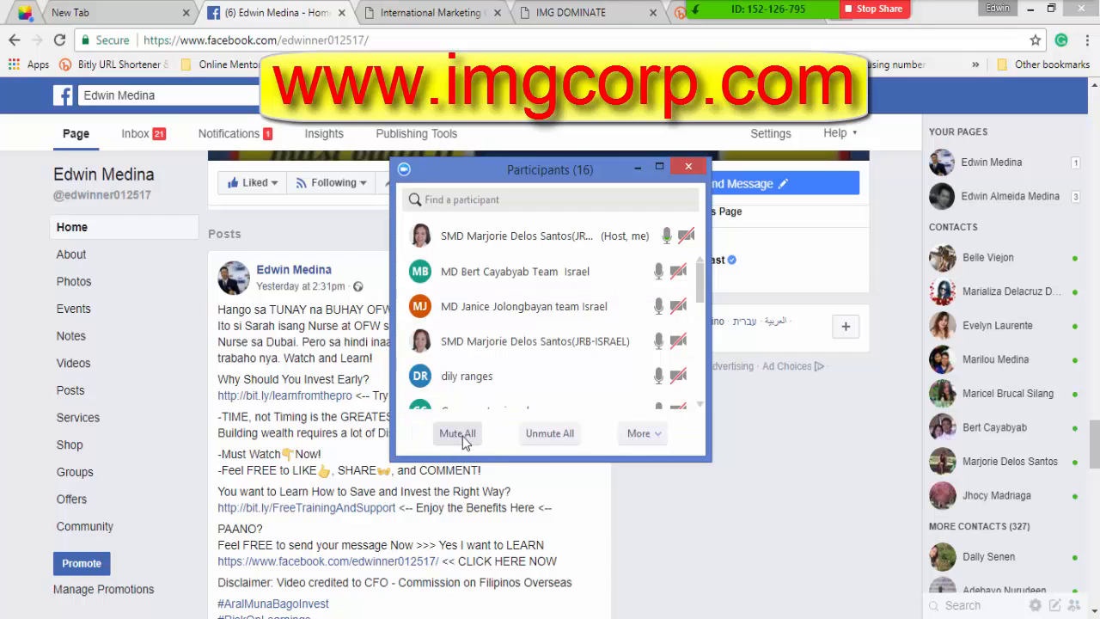
left_click(463, 436)
left_click(617, 370)
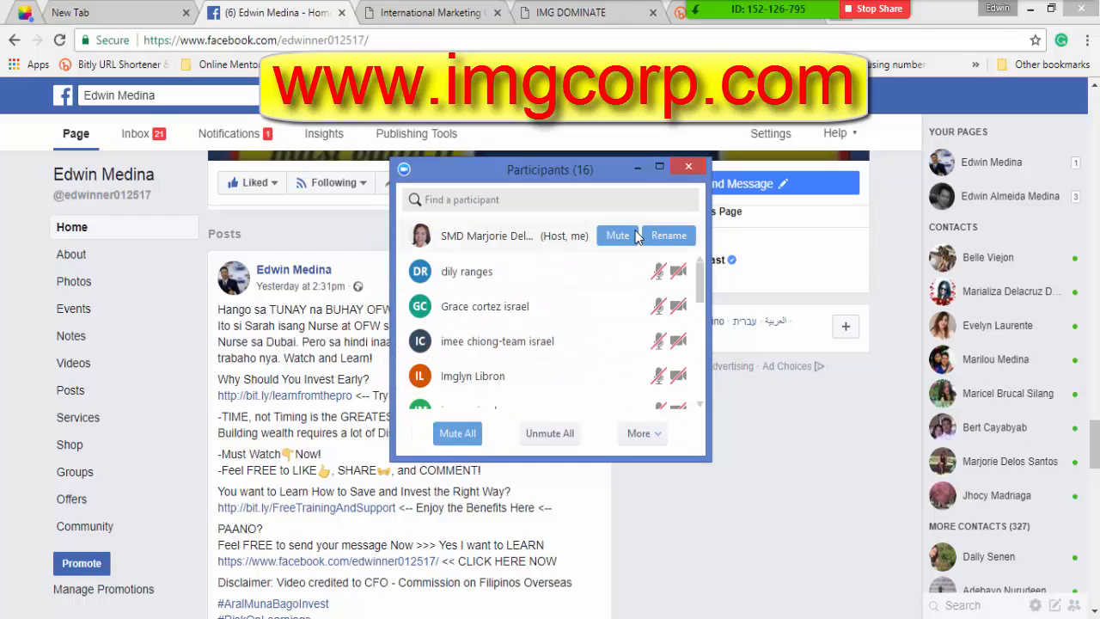
left_click(637, 167)
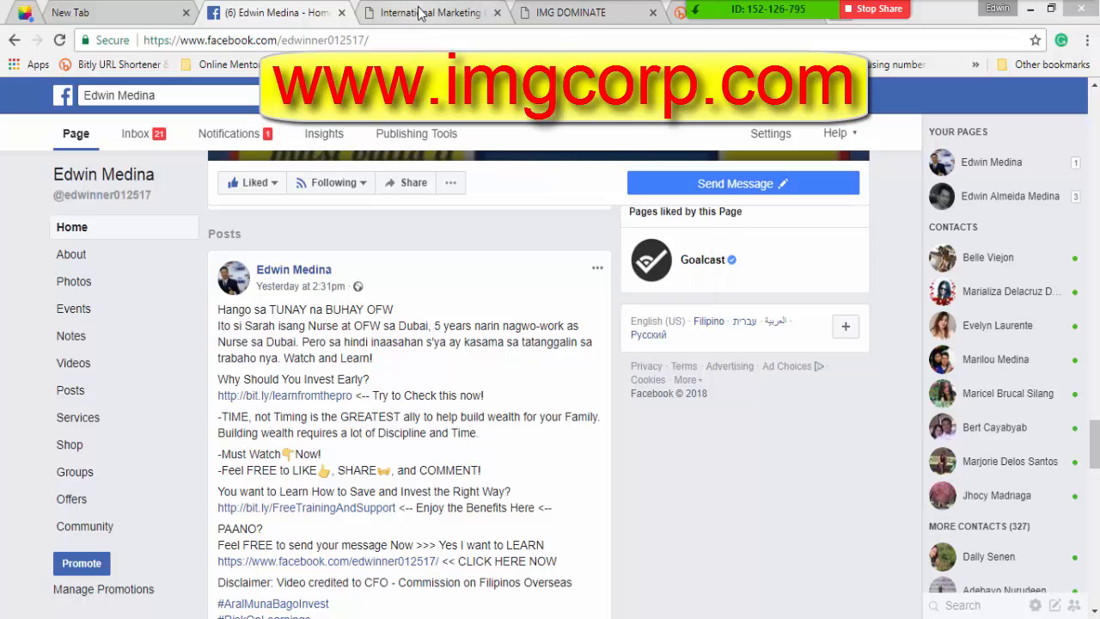
Check the IMG Dominate, Bitly and Facebook pages in turn.
left_click(569, 16)
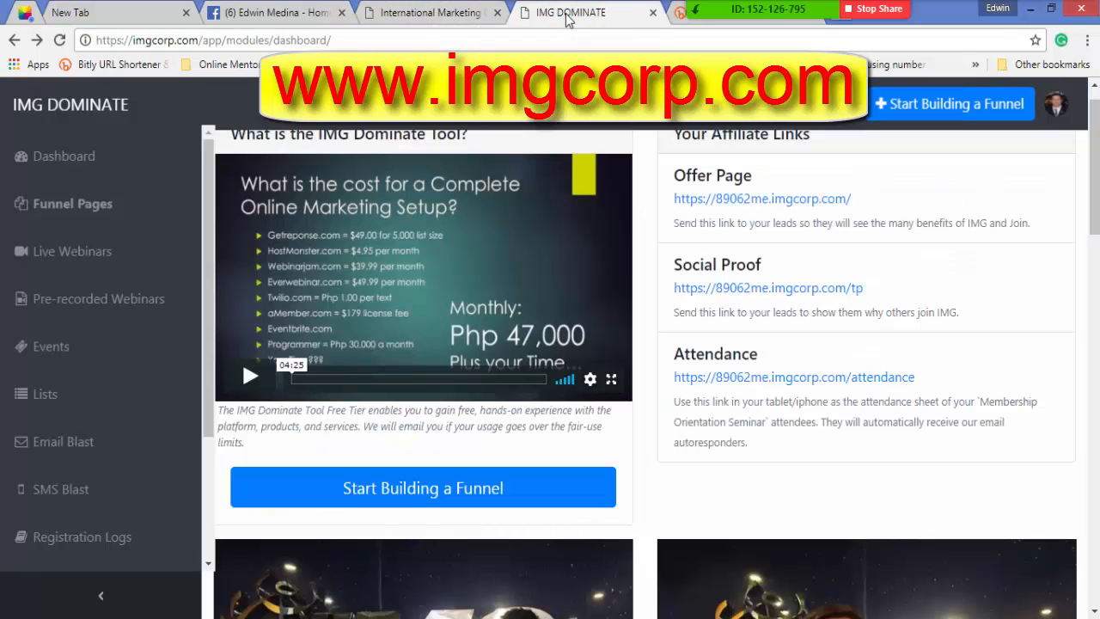
left_click(681, 14)
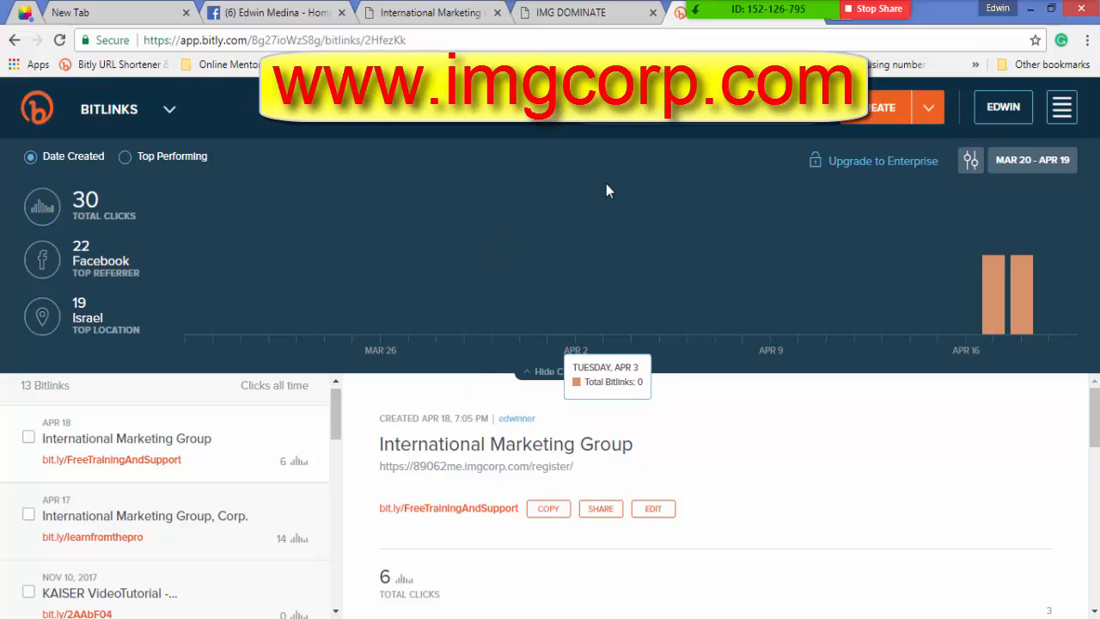
left_click(252, 15)
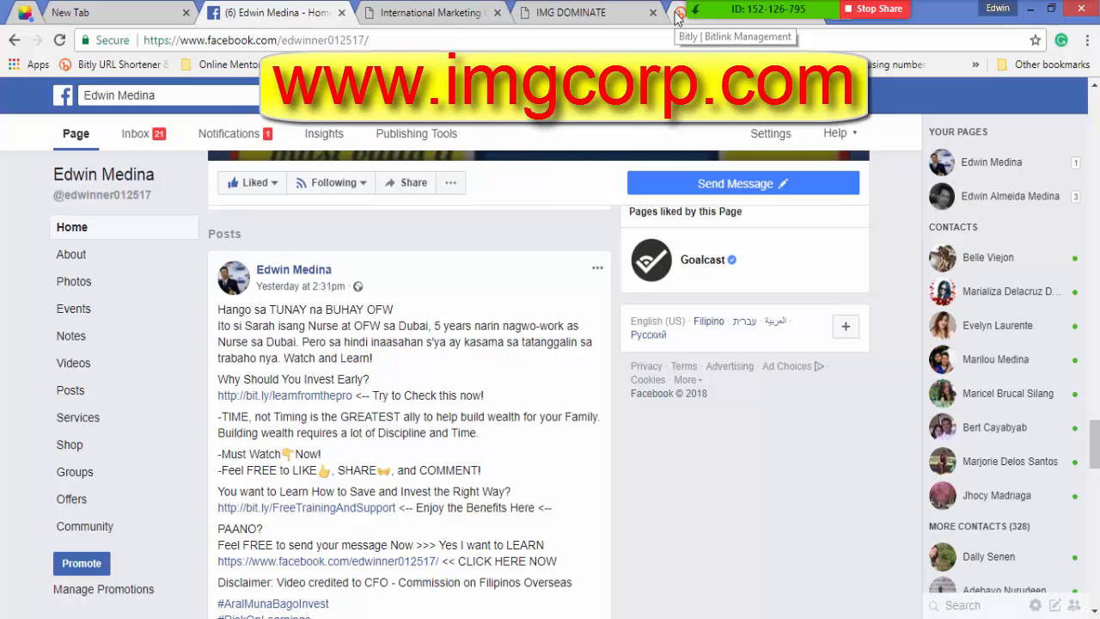
left_click(679, 16)
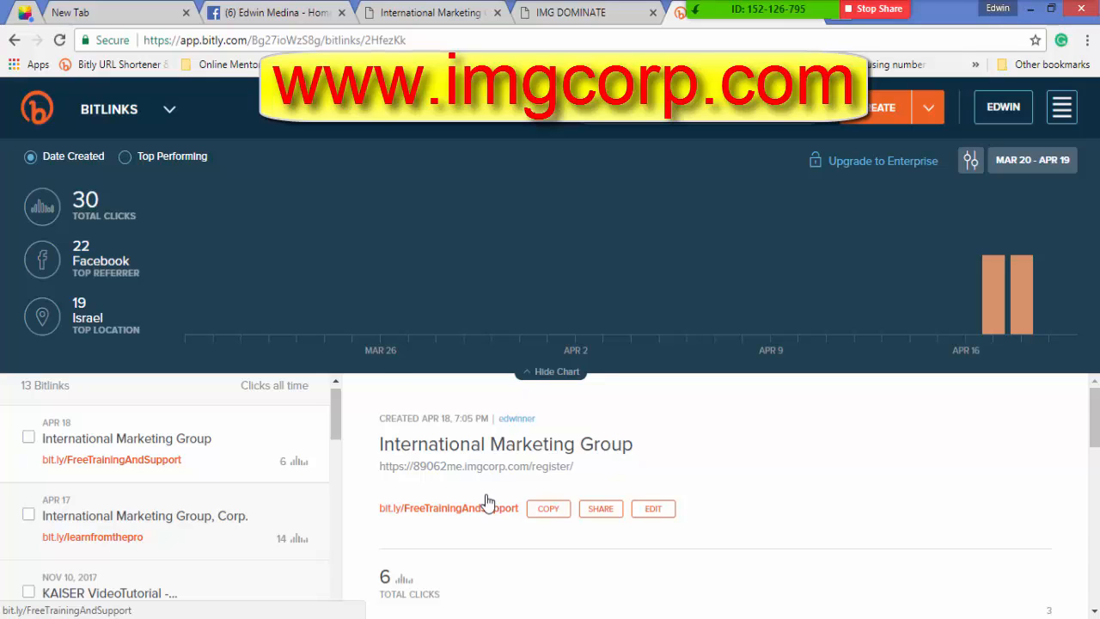
left_click(258, 14)
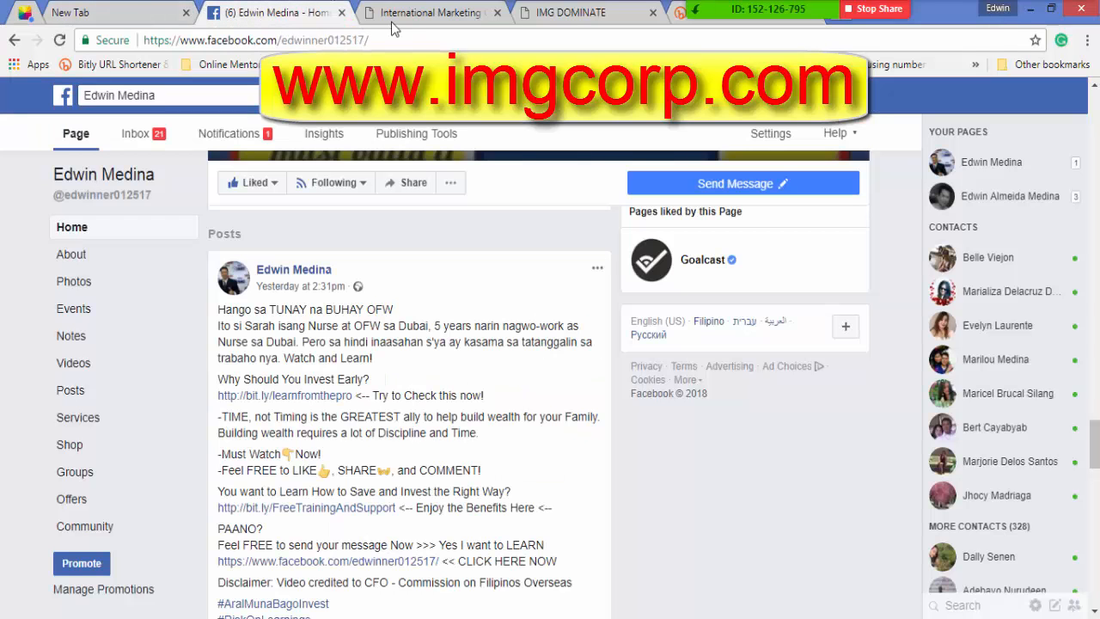
Select the IMG Dominate dashboard's web address, then return to the Bitly dashboard.
left_click(538, 18)
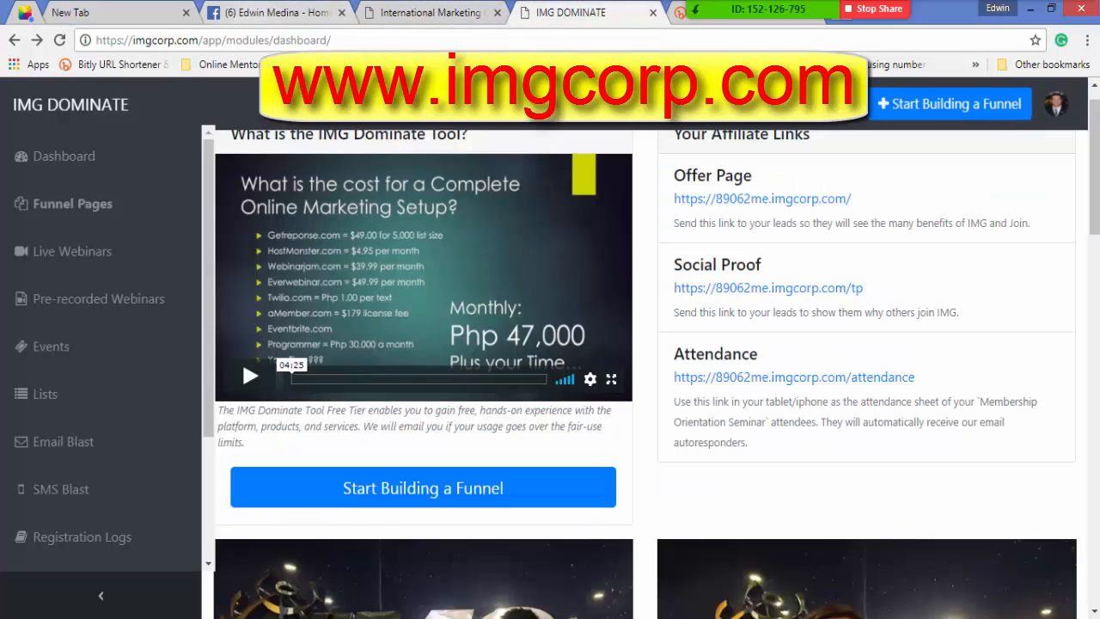
left_click(350, 40)
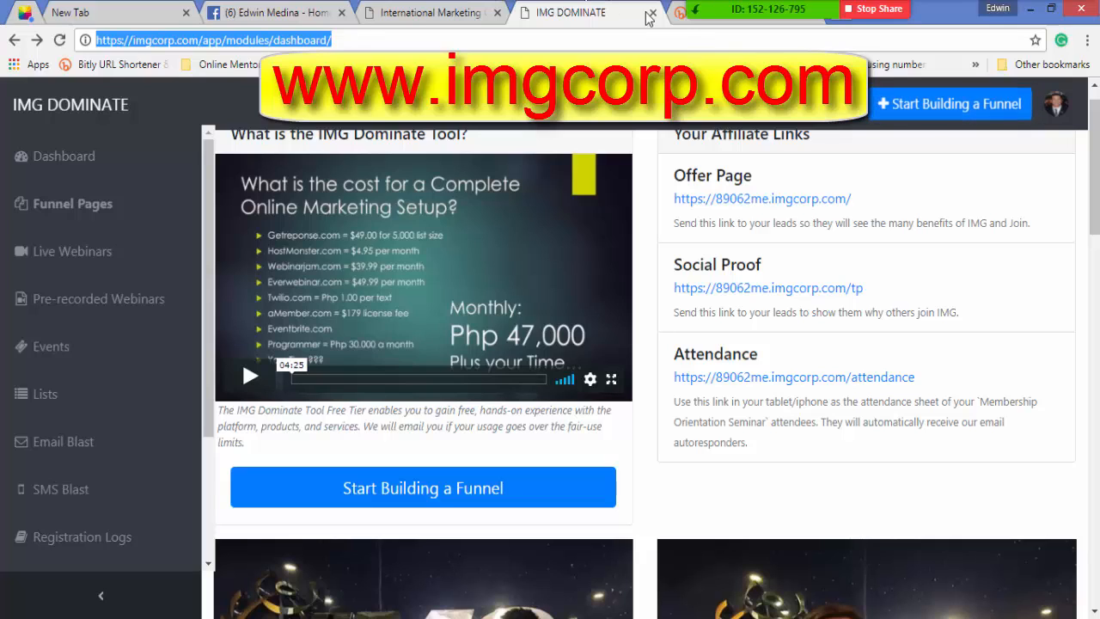
left_click(680, 14)
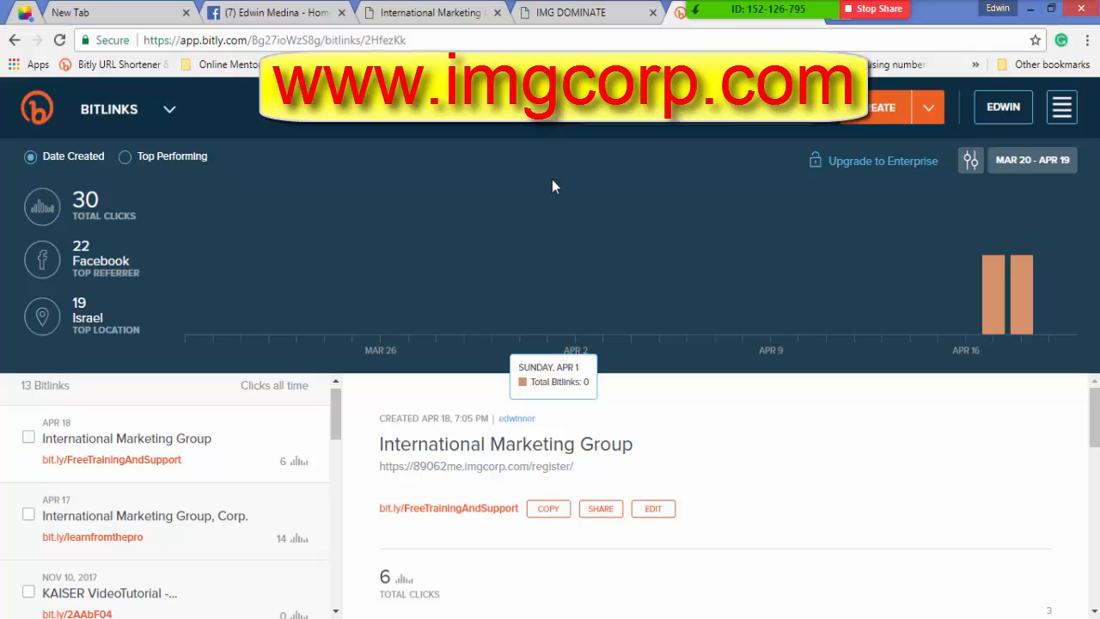
left_click(409, 14)
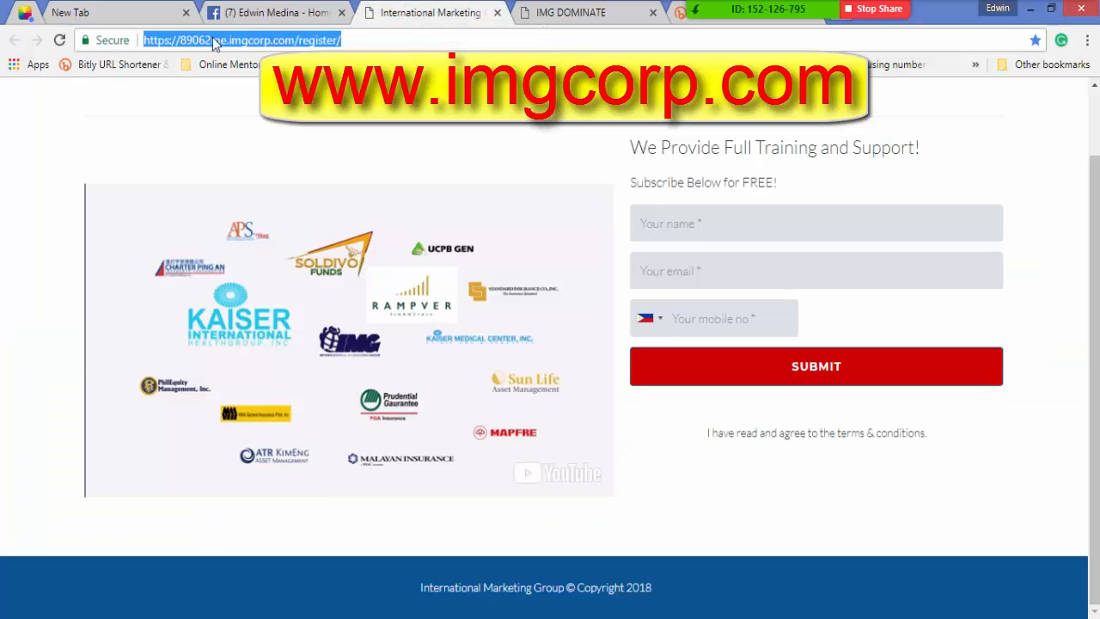
left_click(284, 13)
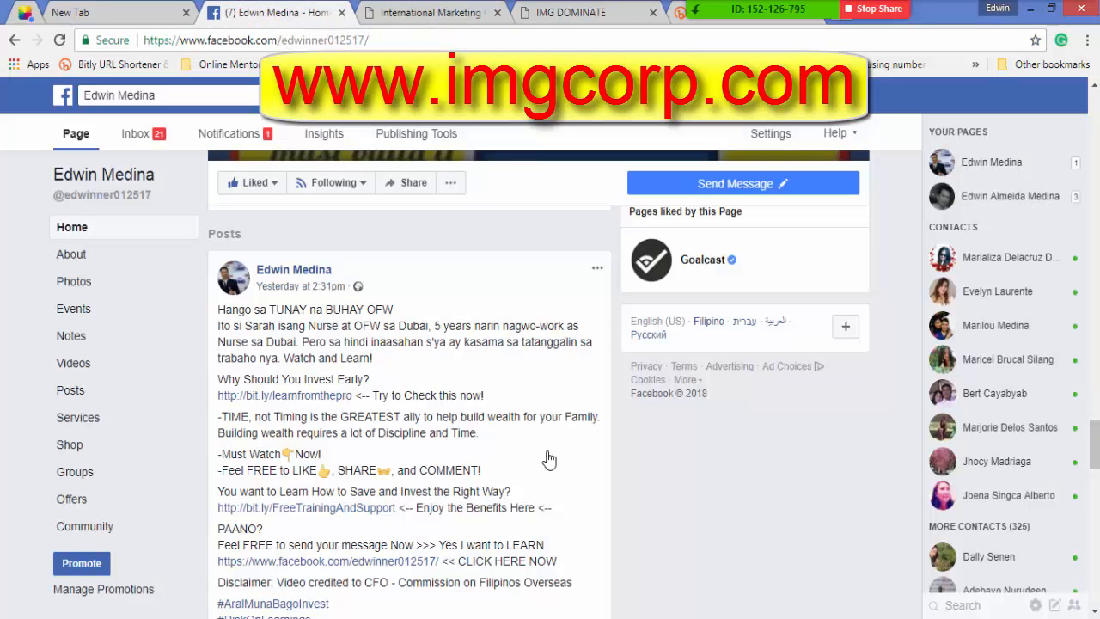
left_click(468, 14)
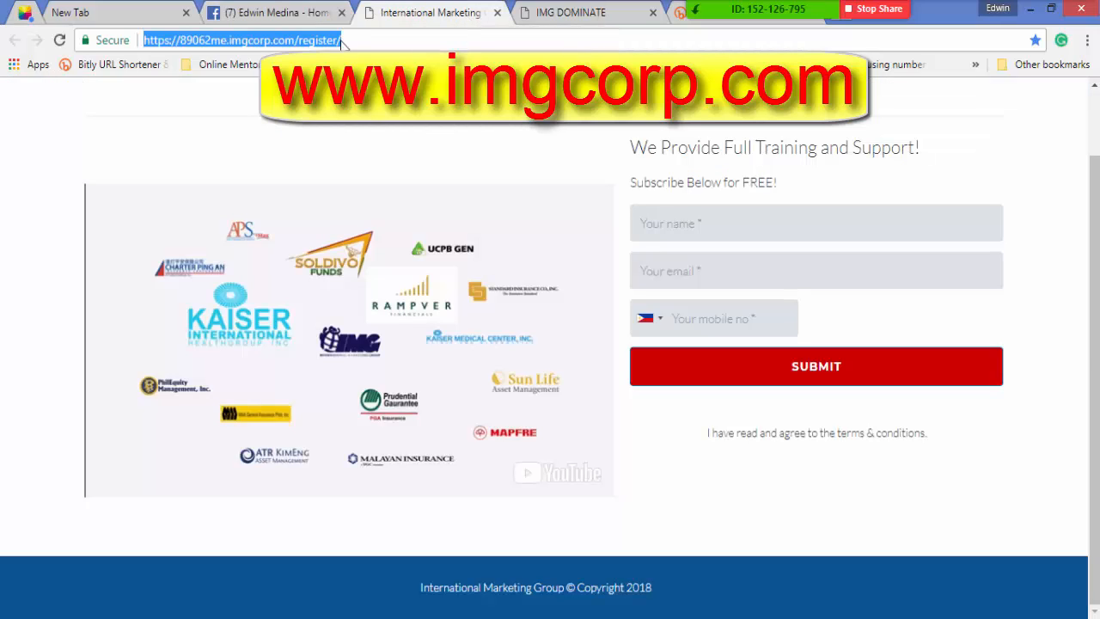
left_click(341, 40)
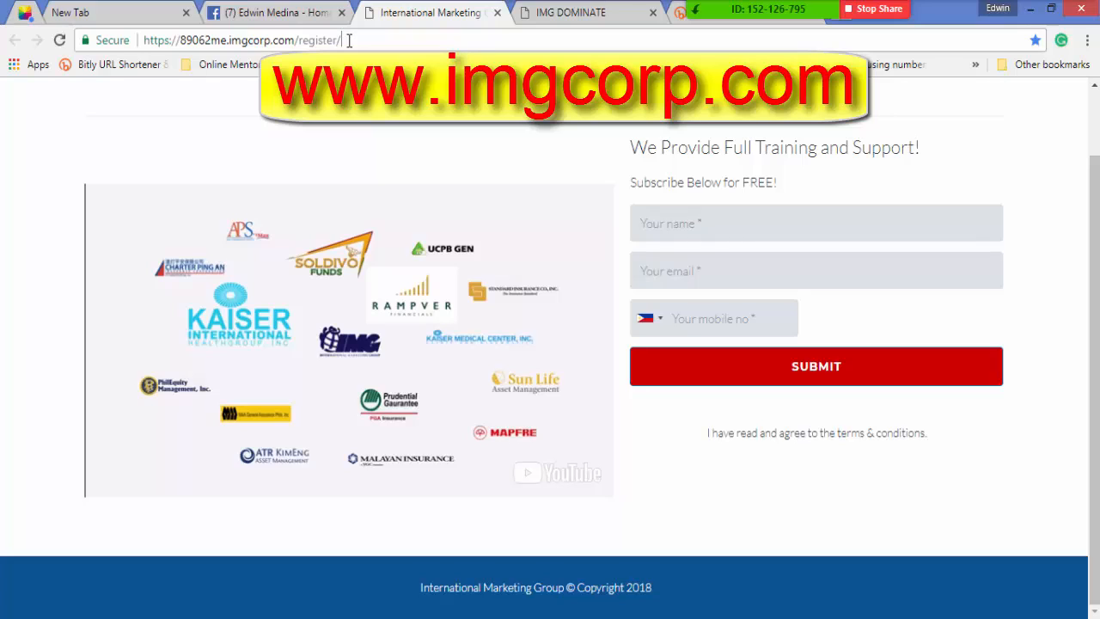
left_click_drag(349, 40, 142, 34)
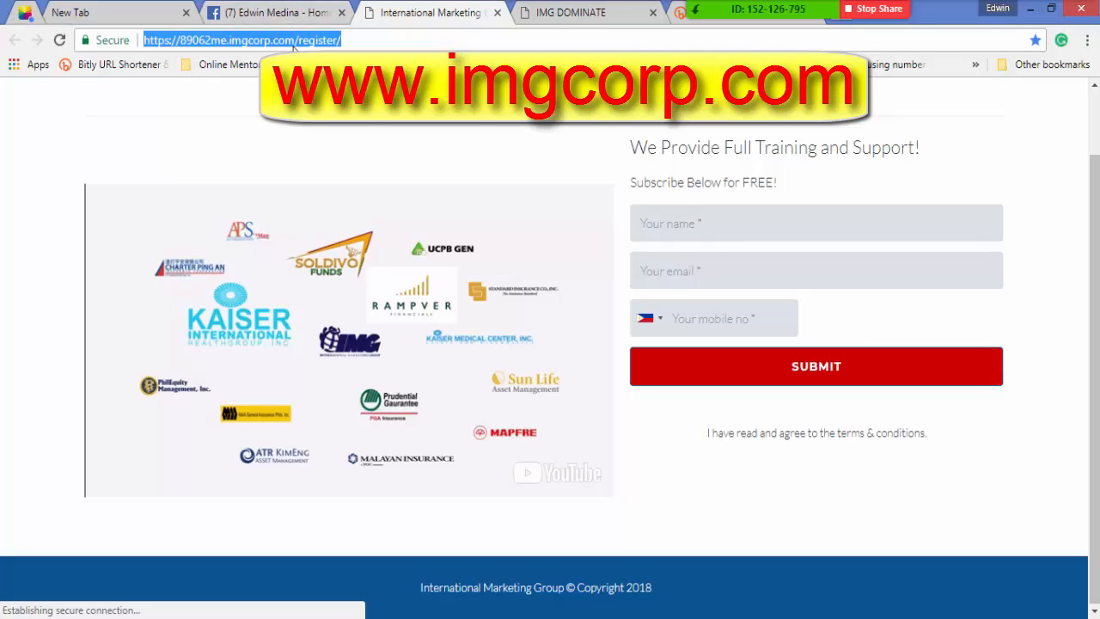
left_click(353, 38)
left_click_drag(354, 38, 135, 32)
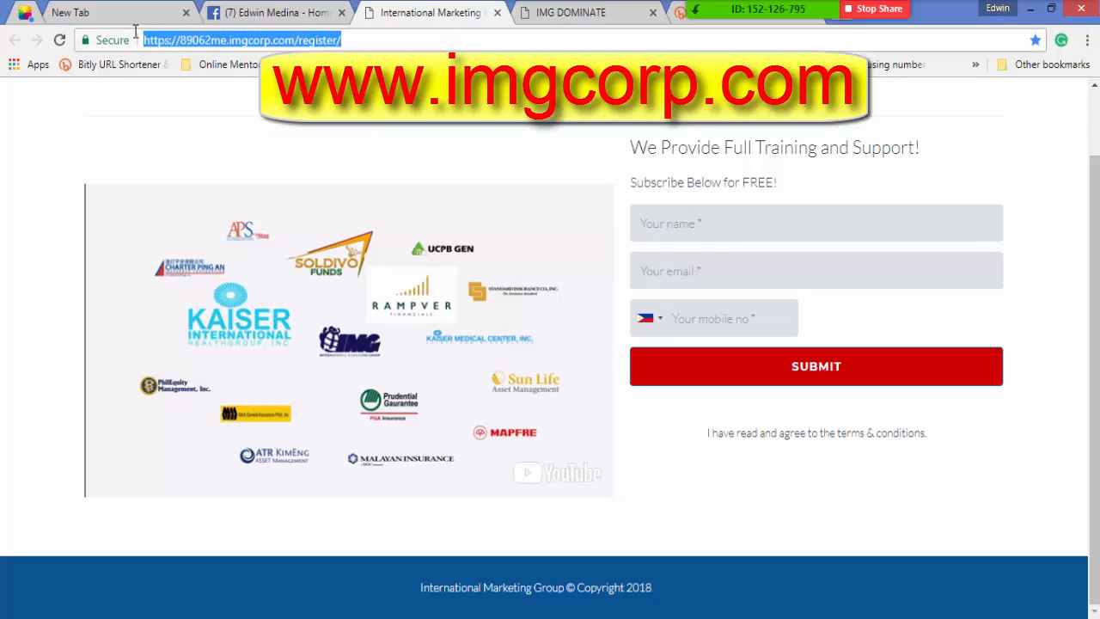
left_click(251, 14)
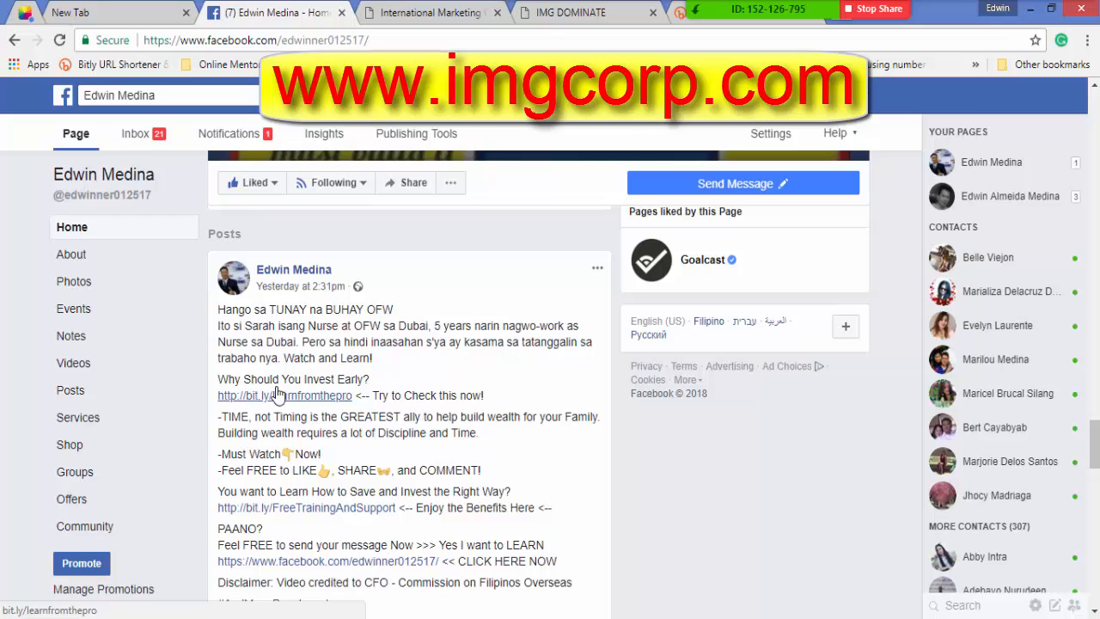
Copy the IMG Dominate dashboard URL from the address bar and go back to the Facebook page.
left_click(543, 23)
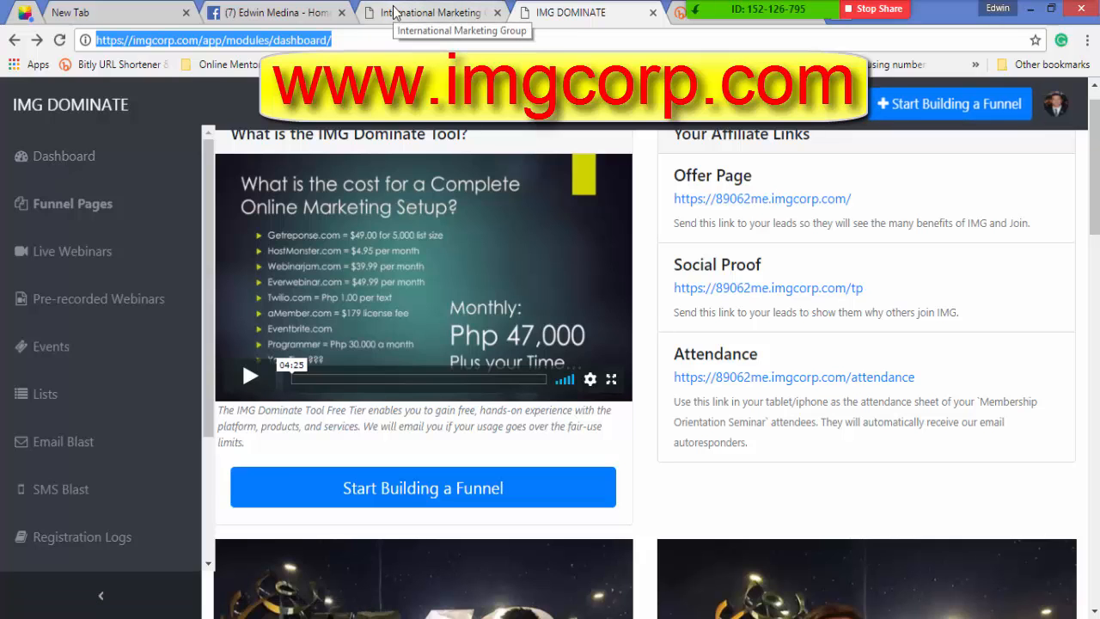
left_click(292, 12)
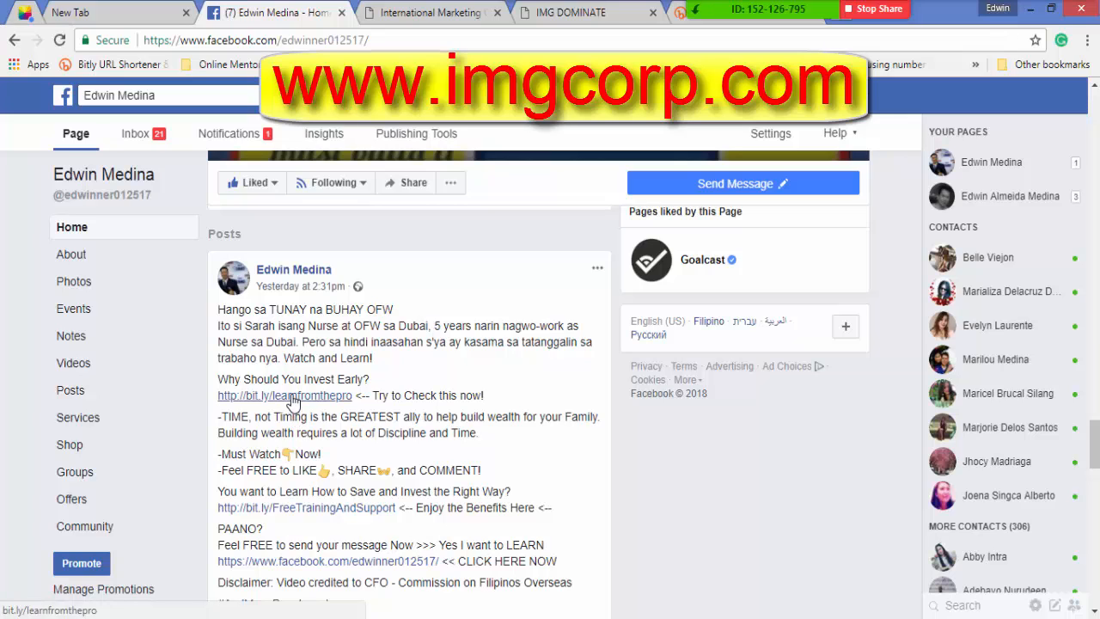
left_click(576, 13)
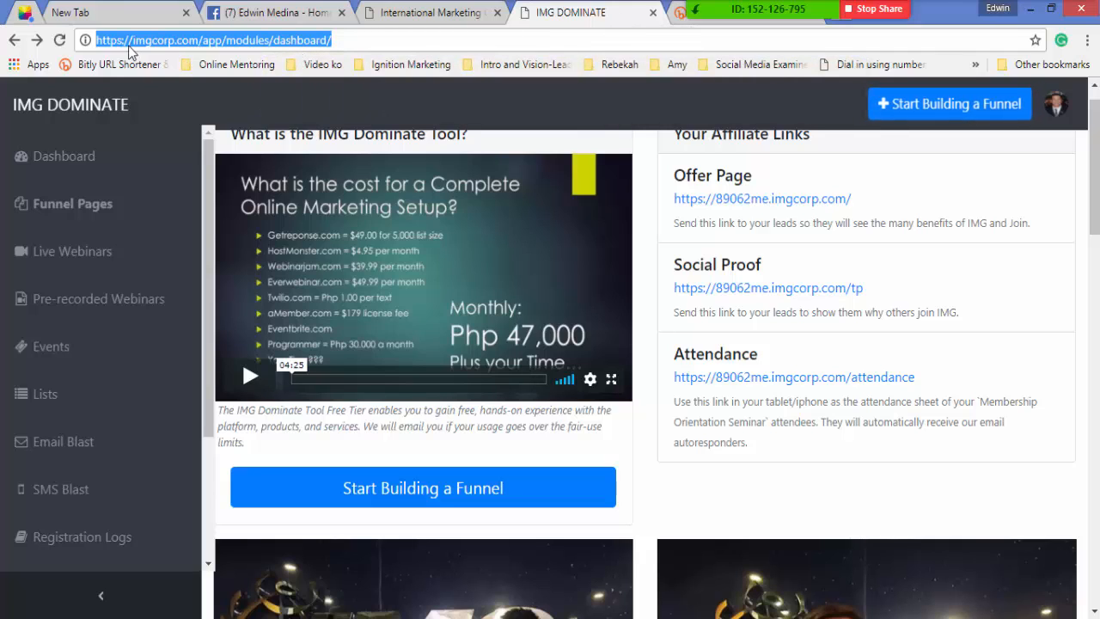
right_click(315, 43)
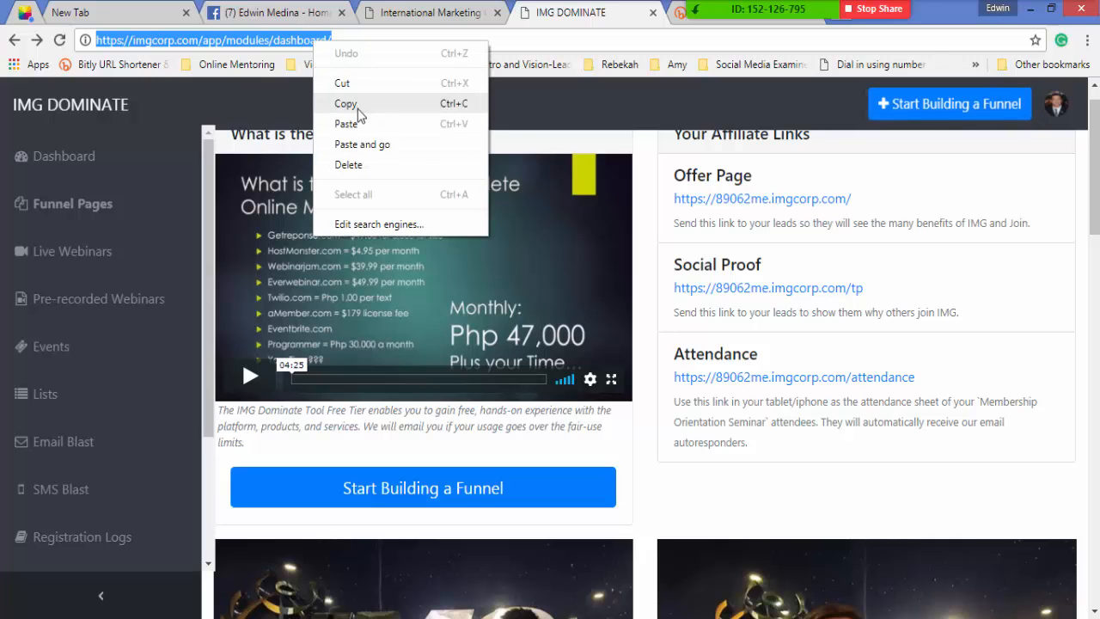
left_click(358, 108)
left_click(283, 10)
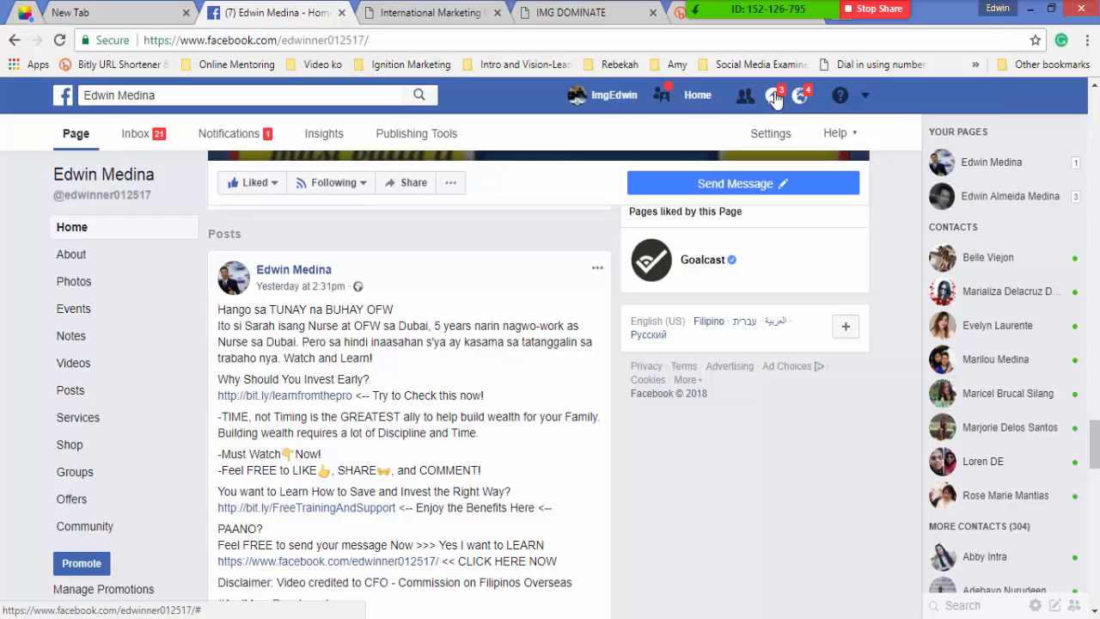
Paste the IMG Dominate dashboard link into the TMT - Mentors/Leaders group chat and send it.
left_click(776, 99)
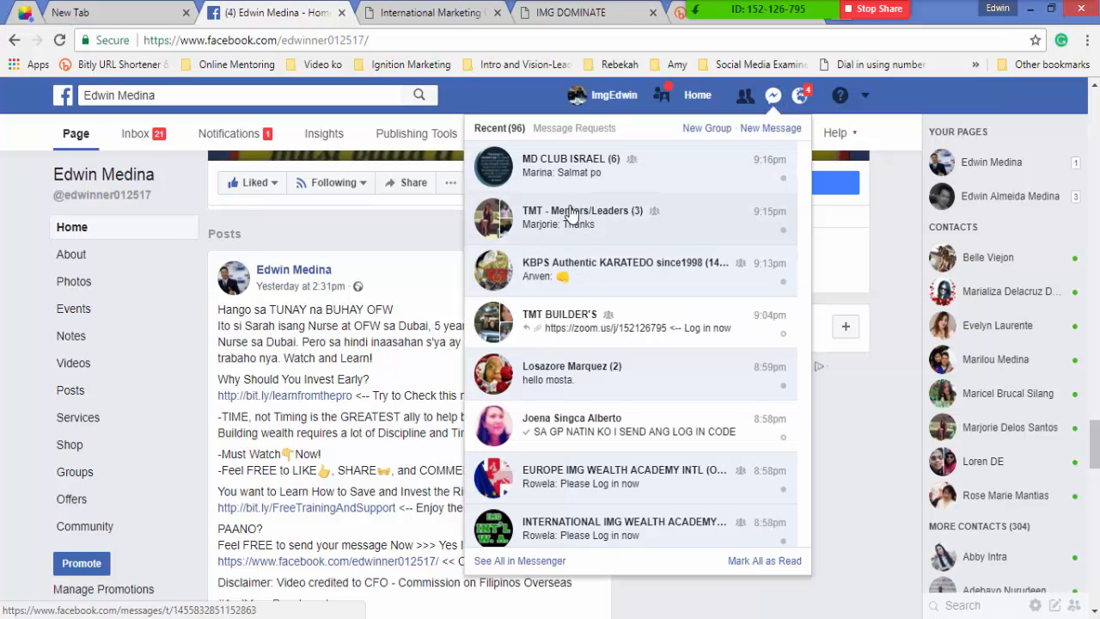
left_click(573, 215)
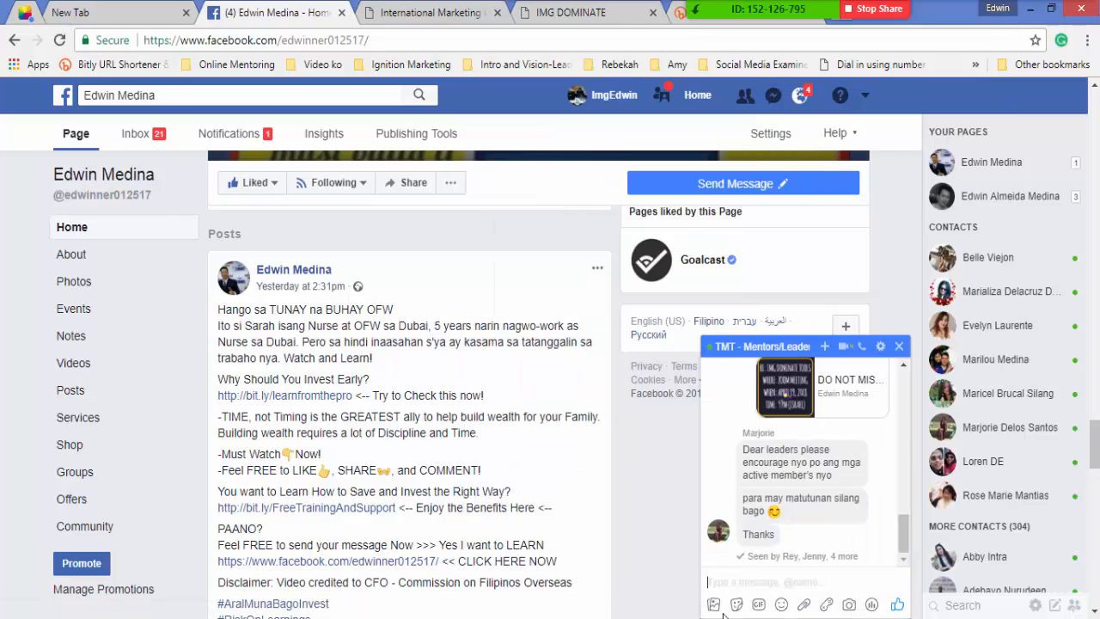
right_click(717, 587)
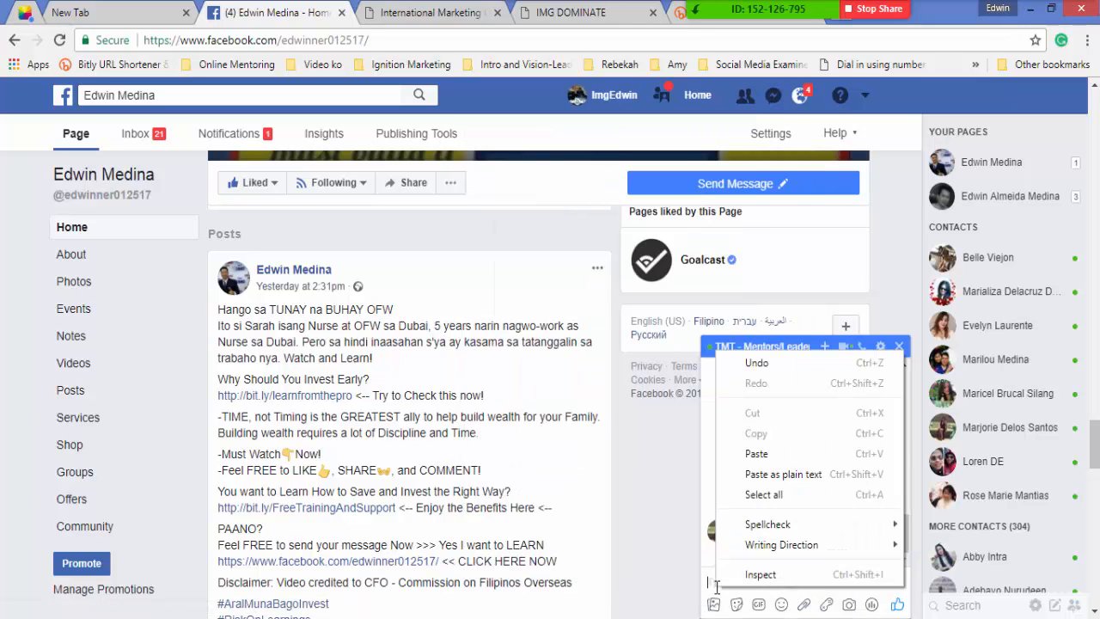
left_click(756, 454)
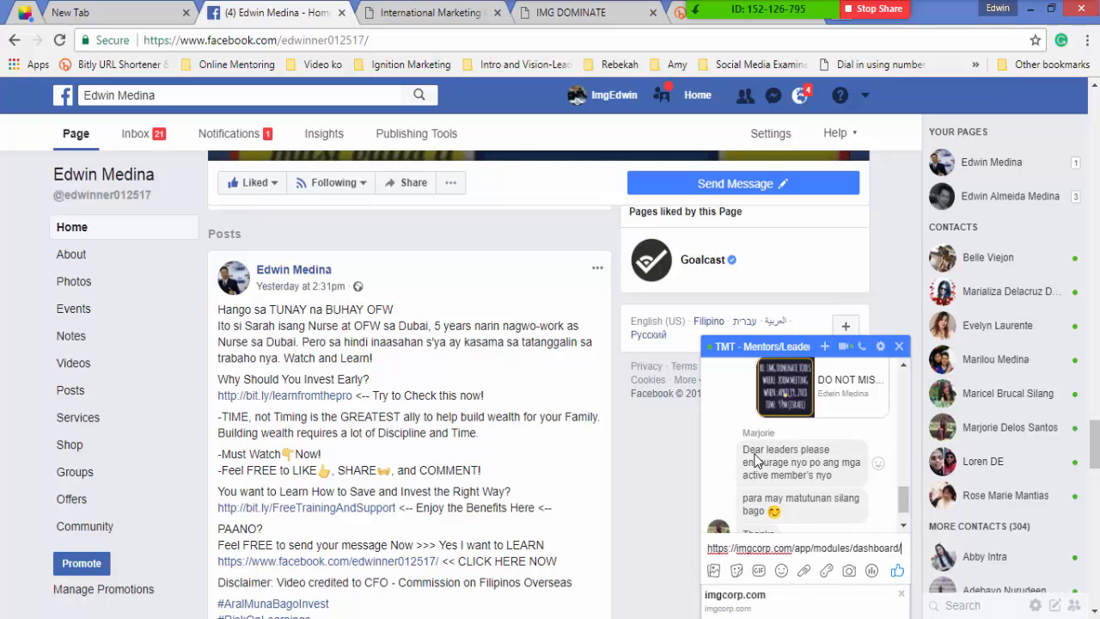
key("Return")
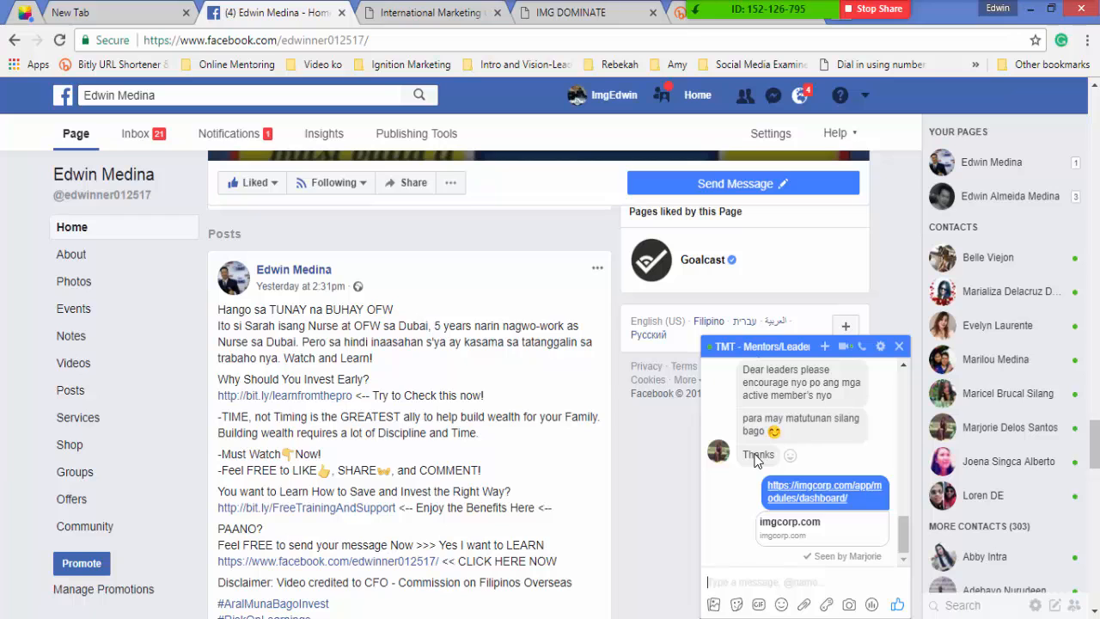
Check the IMG Dominate dashboard and registration page, then return to Facebook.
left_click(582, 15)
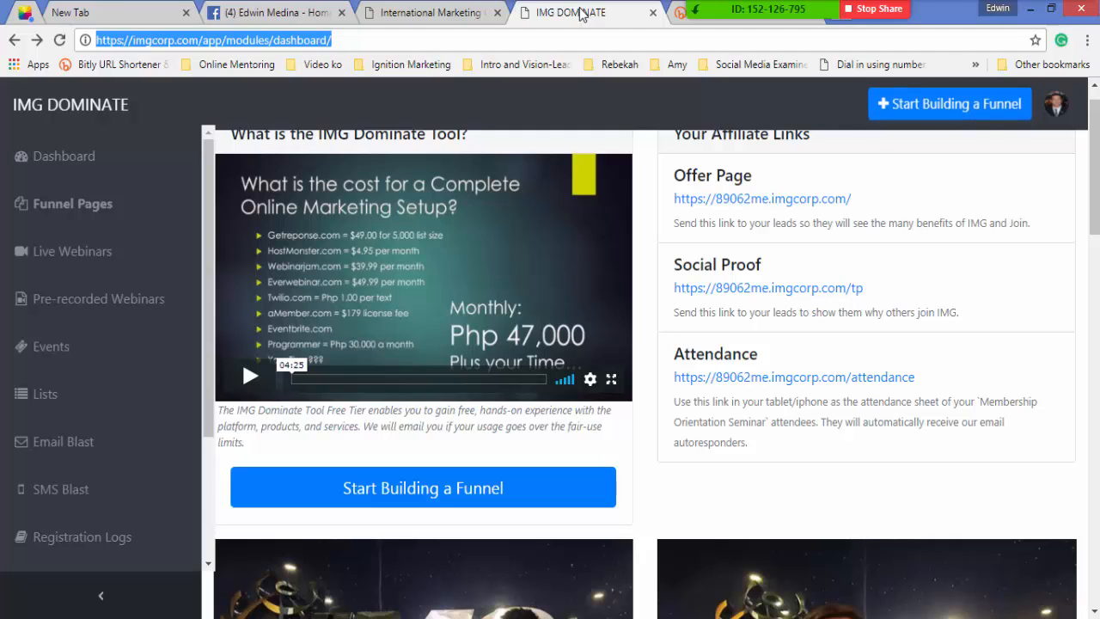
left_click(403, 15)
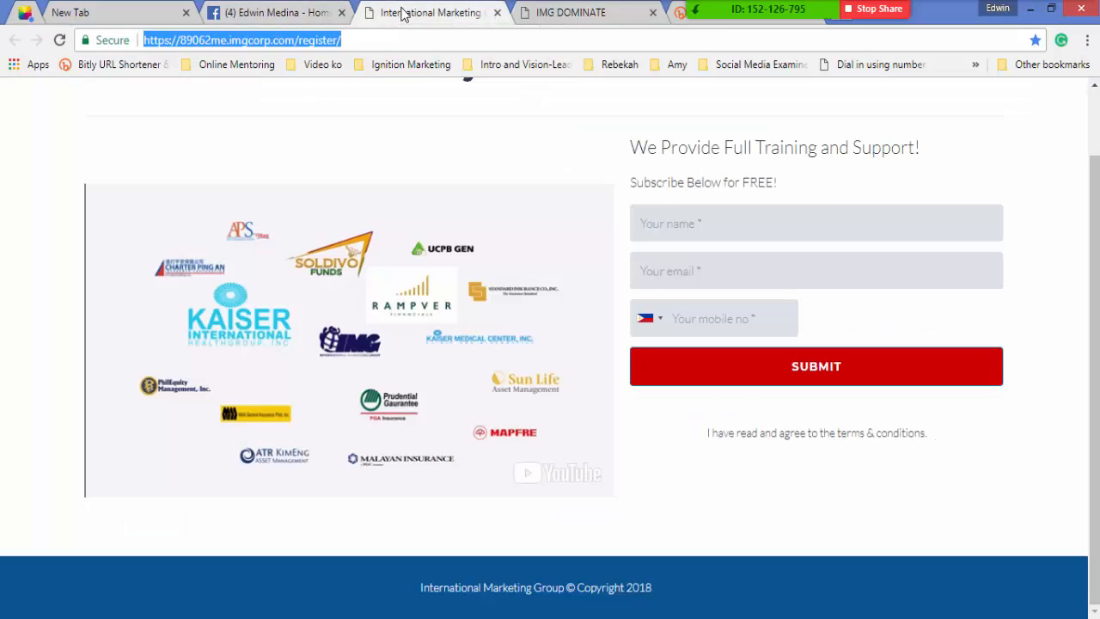
left_click(233, 15)
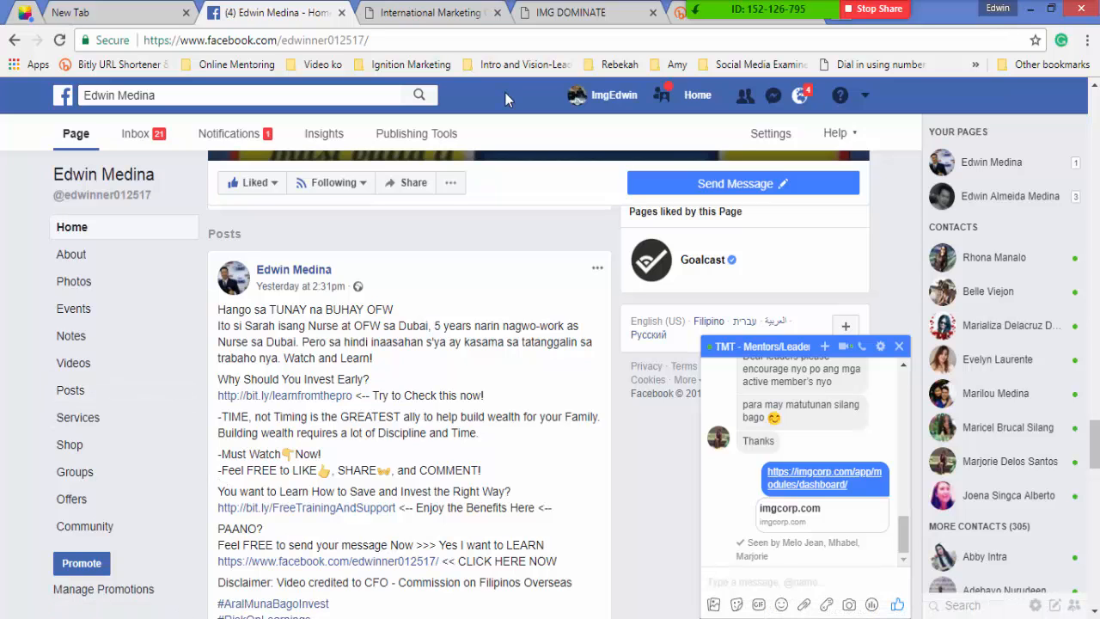
Open the Zoom meeting's participant list and unmute all attendees.
mouse_move(813, 16)
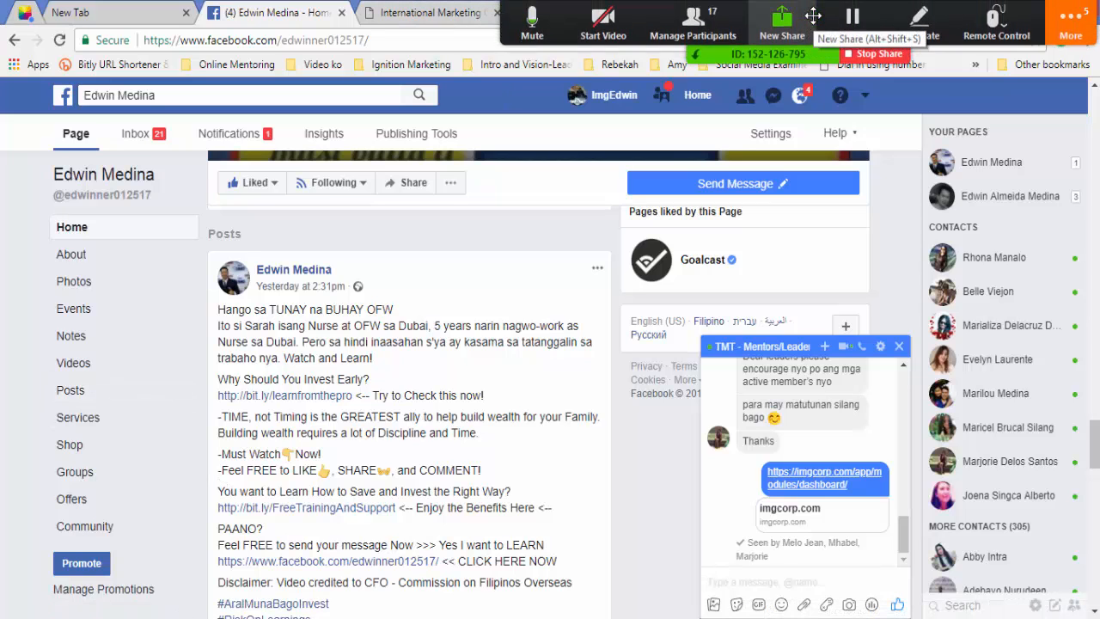
left_click(692, 26)
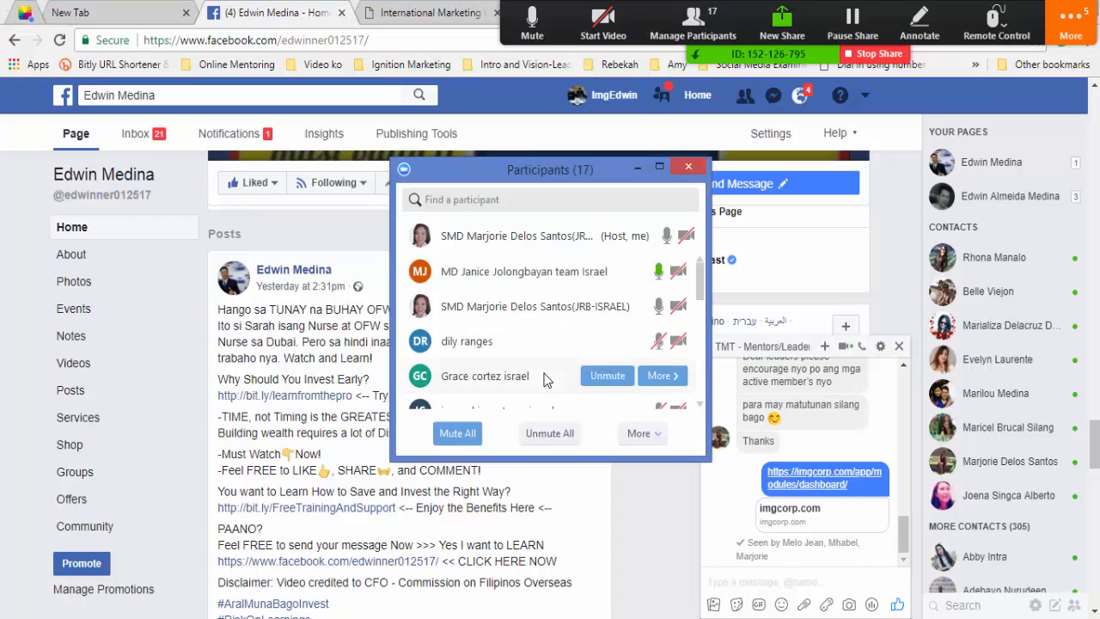
left_click(542, 434)
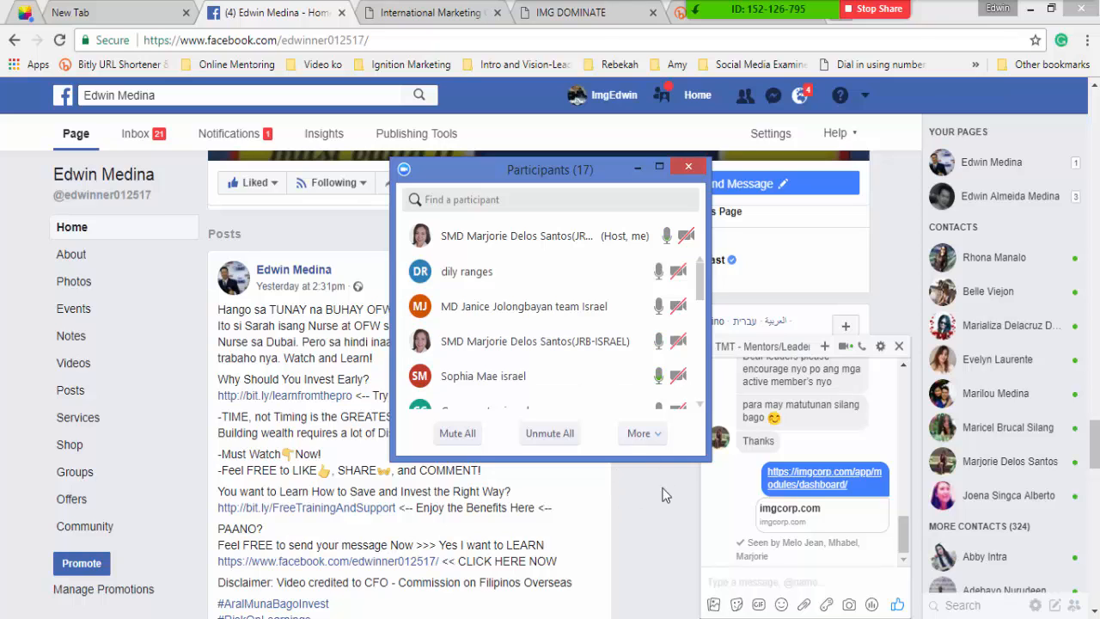
Bring the 17-attendee participant list to the front, then go to the Facebook home feed.
left_click(896, 222)
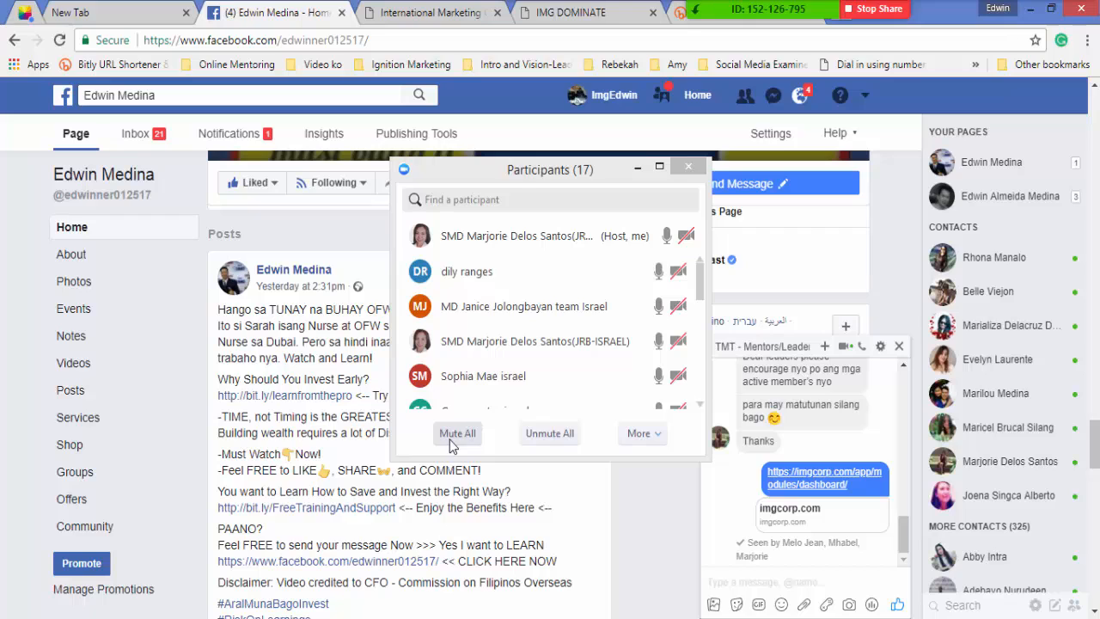
left_click(702, 410)
left_click(702, 410)
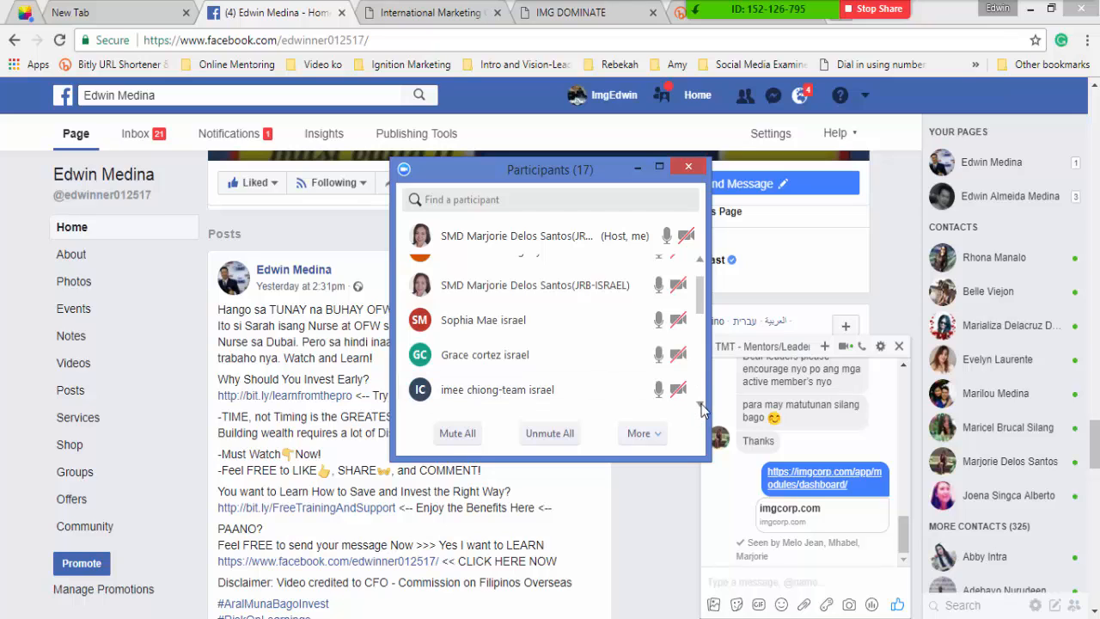
left_click(702, 410)
left_click(702, 410)
left_click(702, 410)
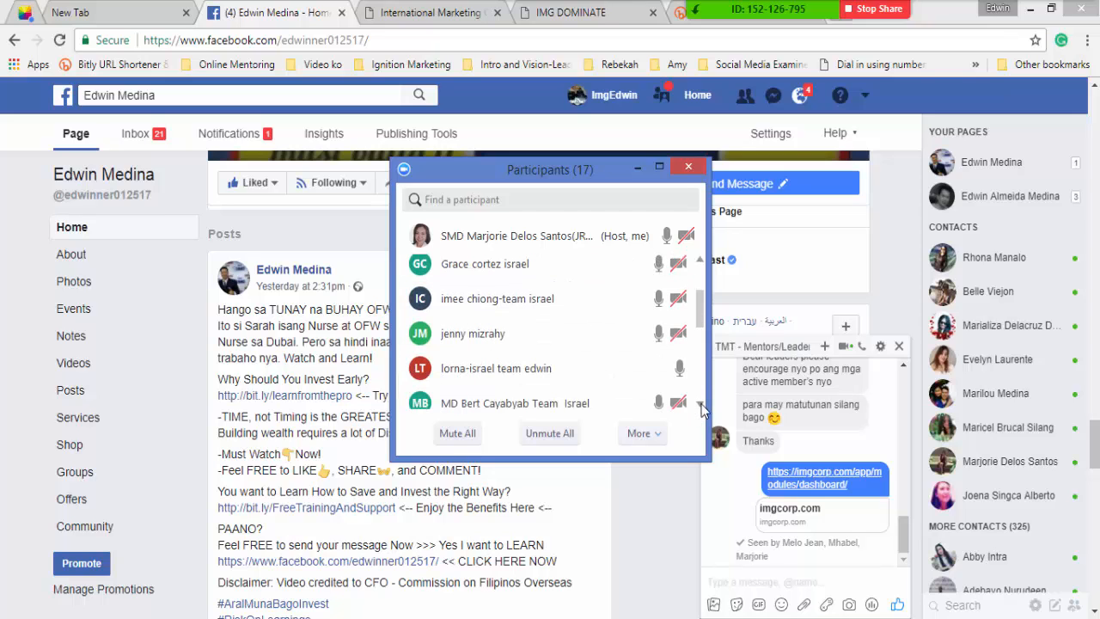
left_click(702, 410)
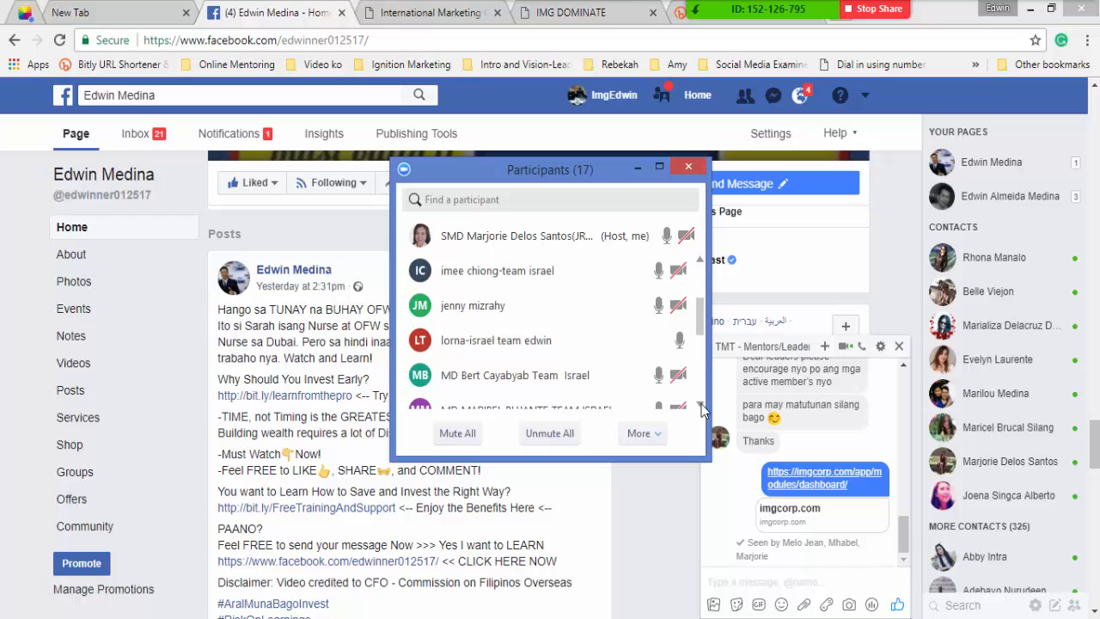
left_click(702, 410)
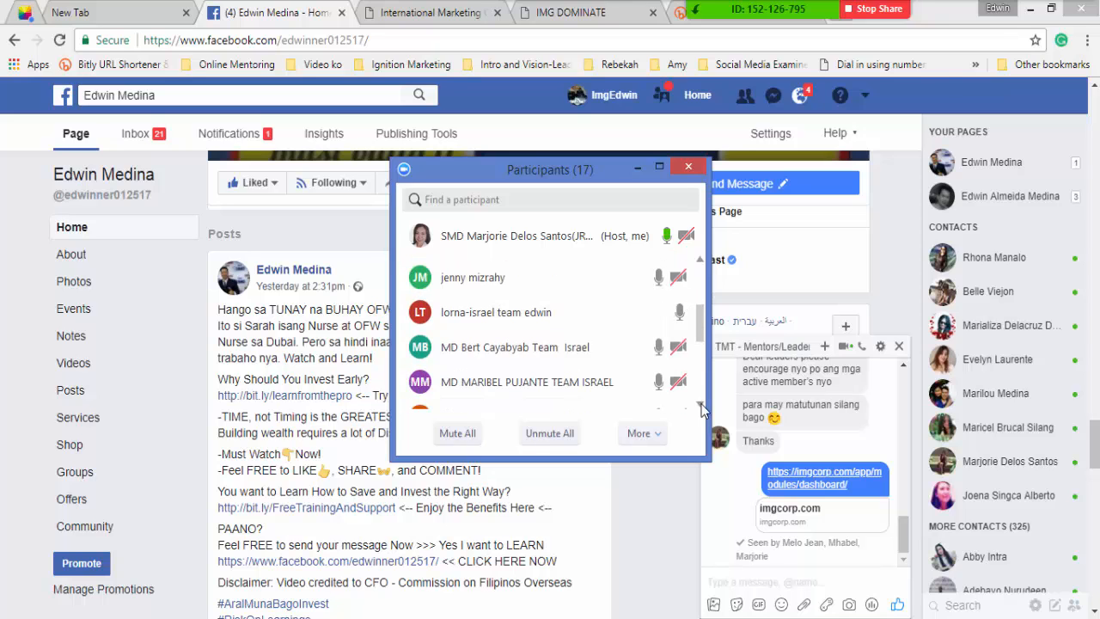
left_click(703, 410)
left_click(702, 410)
left_click(702, 410)
left_click(702, 410)
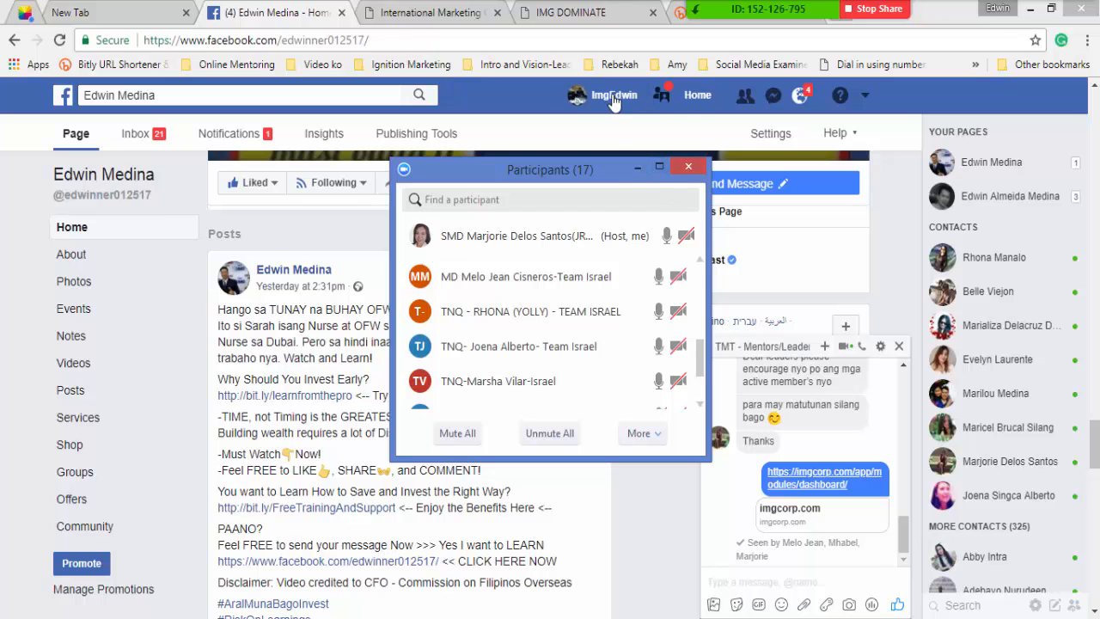
left_click(692, 102)
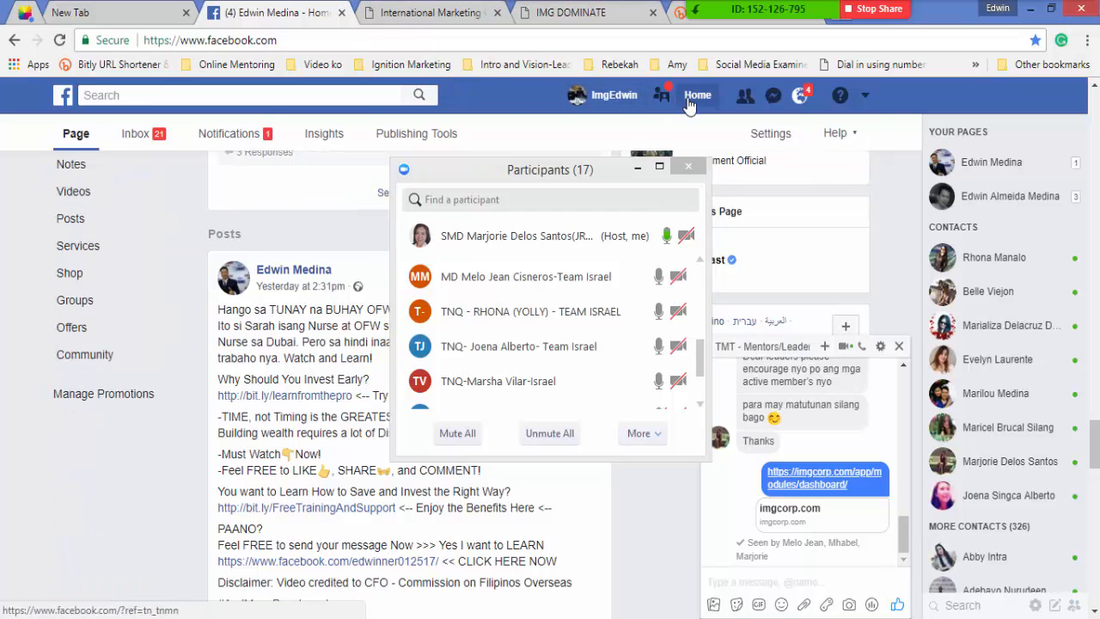